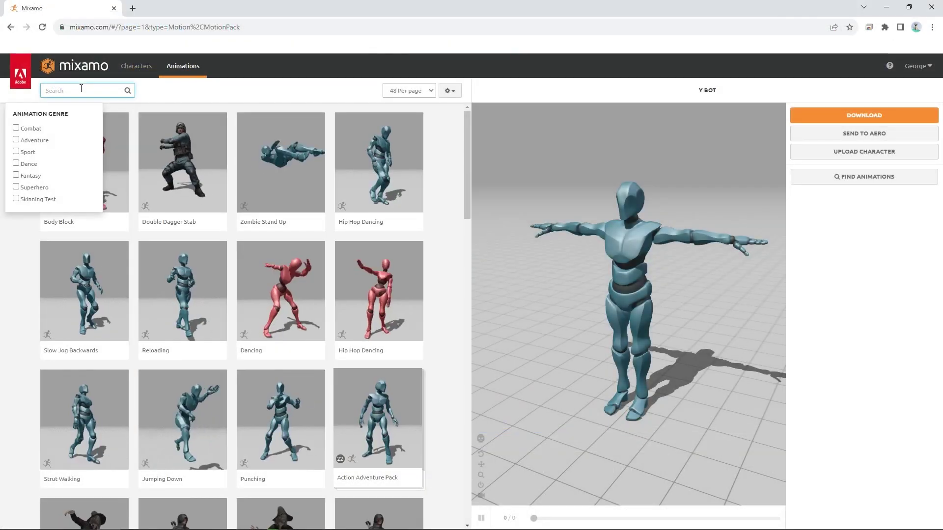
- Search Mixamo animations for 'stairs' and apply Ascending Stairs to the Y Bot preview
type("stairs")
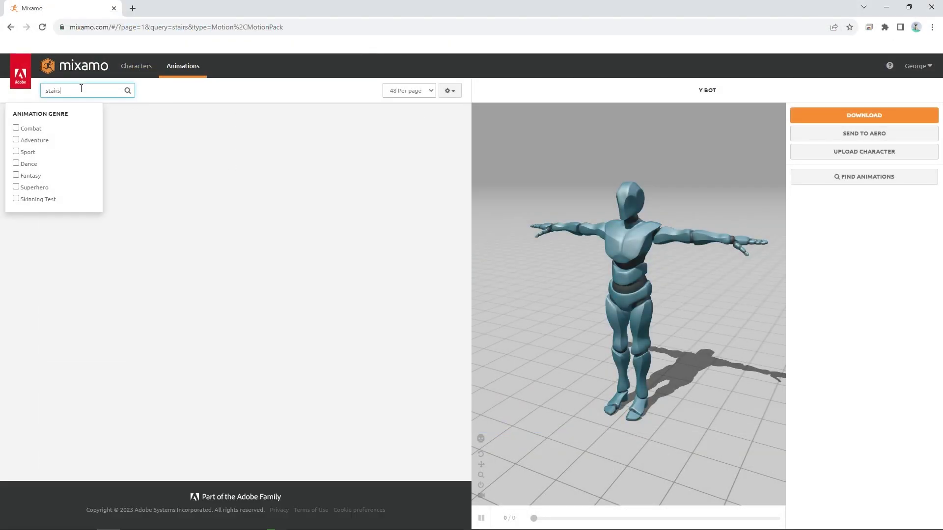
left_click(297, 124)
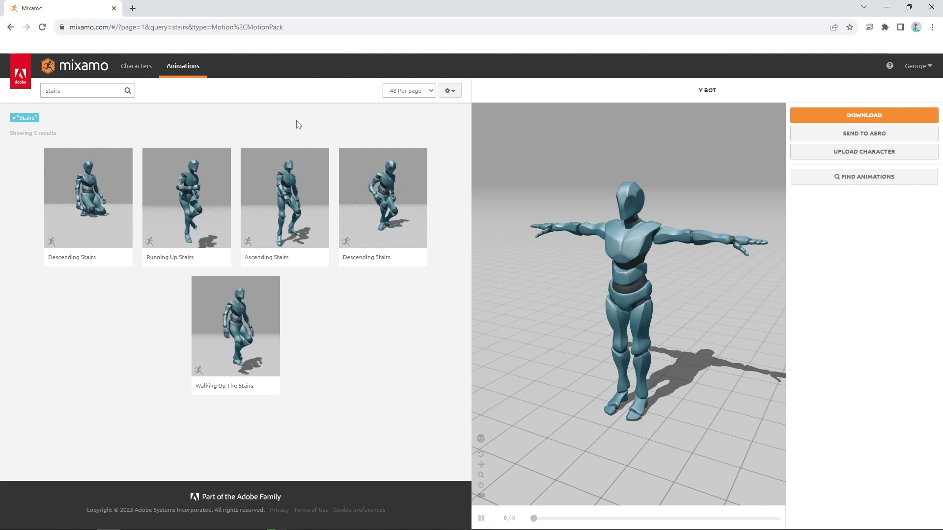
left_click(285, 207)
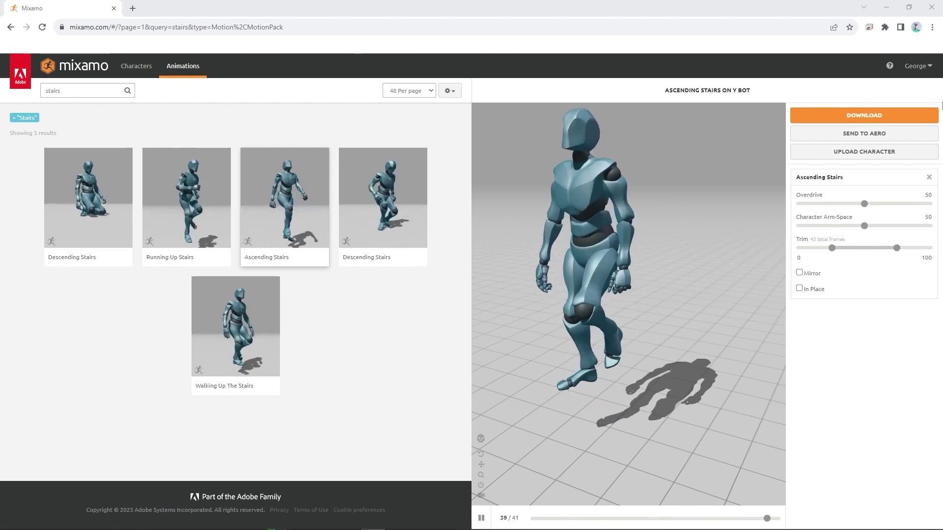
- Download Ascending Stairs as FBX Binary with skin at 30 frames per second
left_click(889, 117)
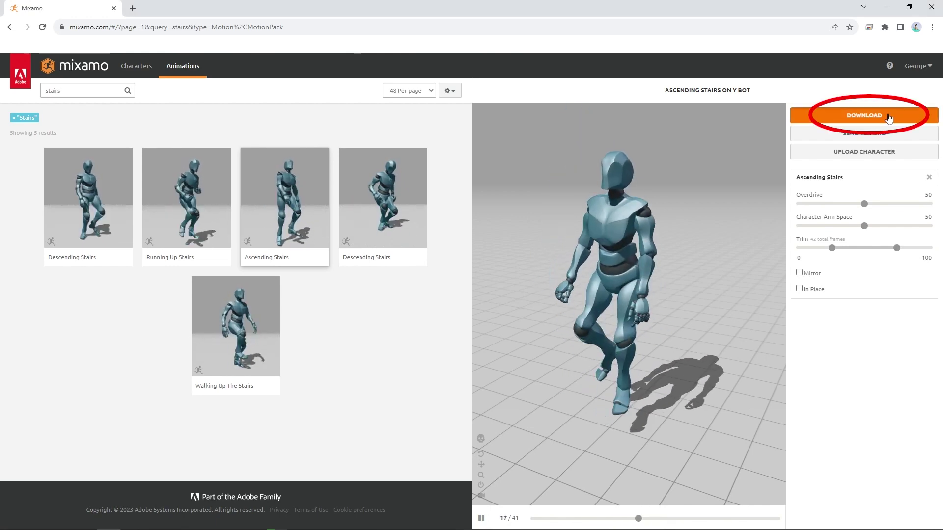
left_click(435, 192)
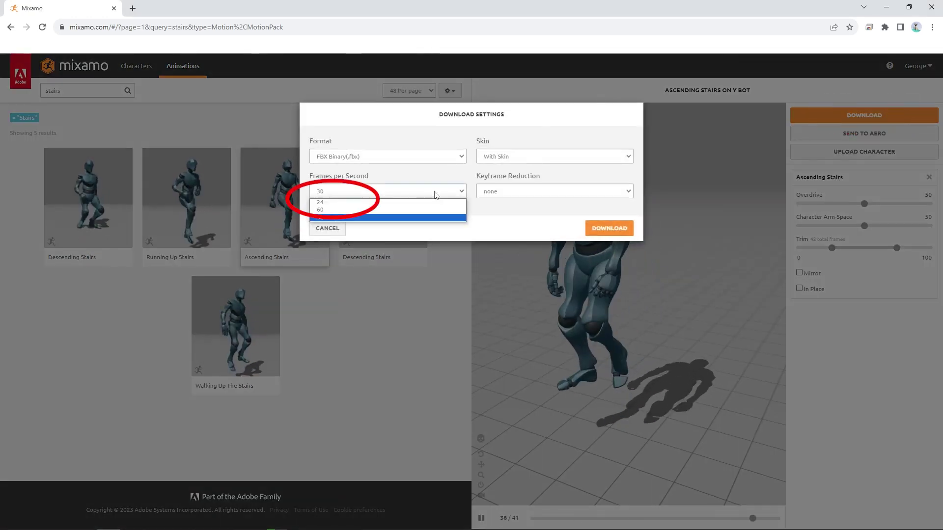
left_click(444, 217)
left_click(609, 229)
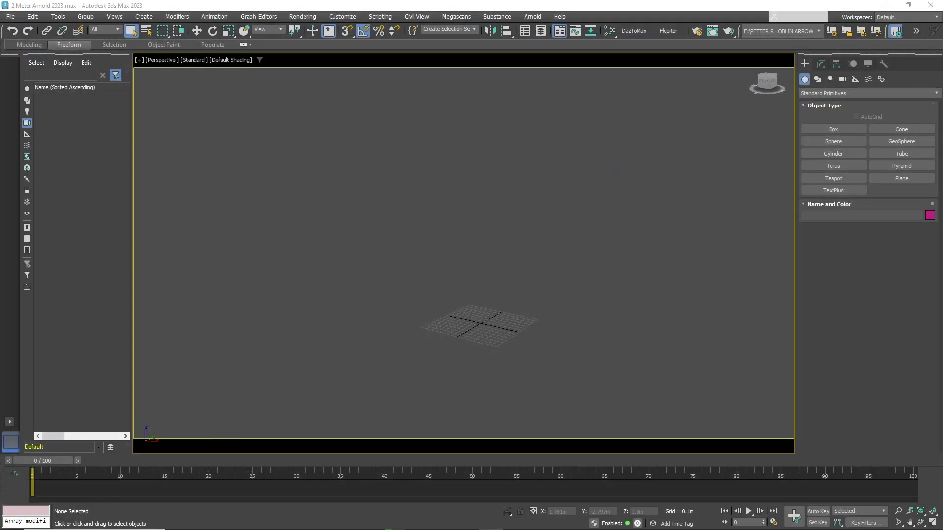
- Import the Ascending Stairs.fbx file from Downloads through File > Import
left_click(11, 17)
mouse_move(51, 160)
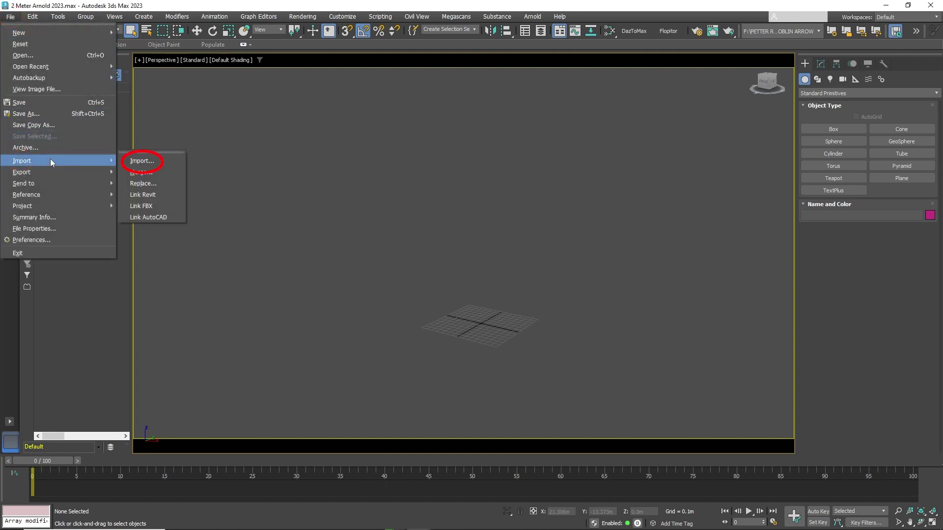
left_click(147, 159)
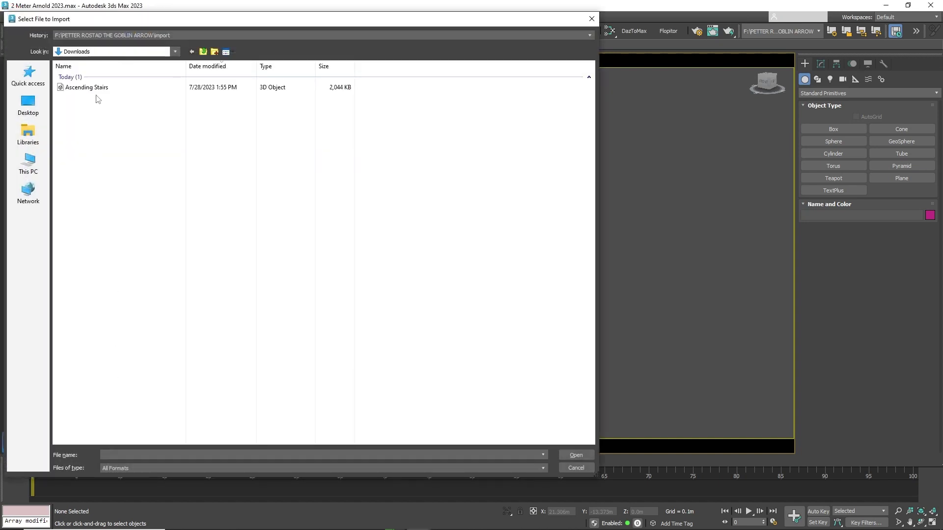
left_click(96, 89)
left_click(576, 455)
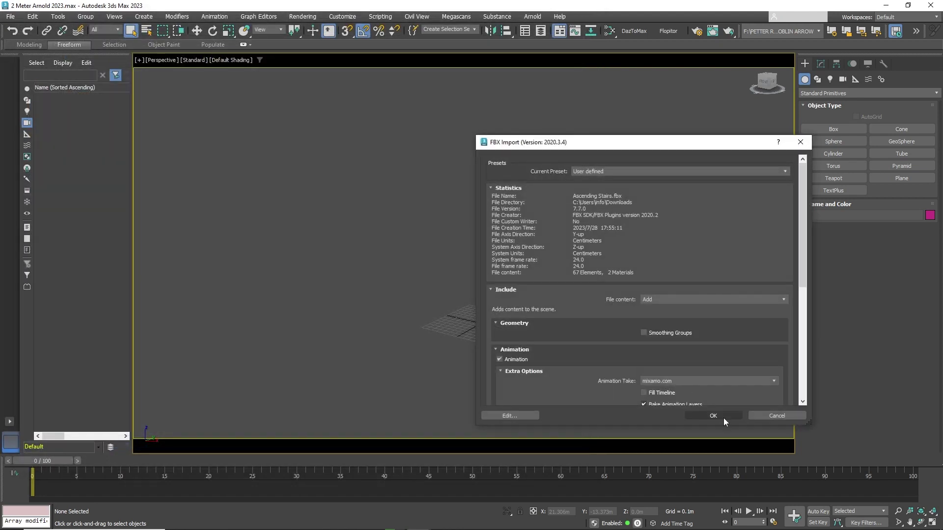
- Accept the FBX import, play the stair climb over frames 0–100, and recentre the character in Perspective
left_click(723, 419)
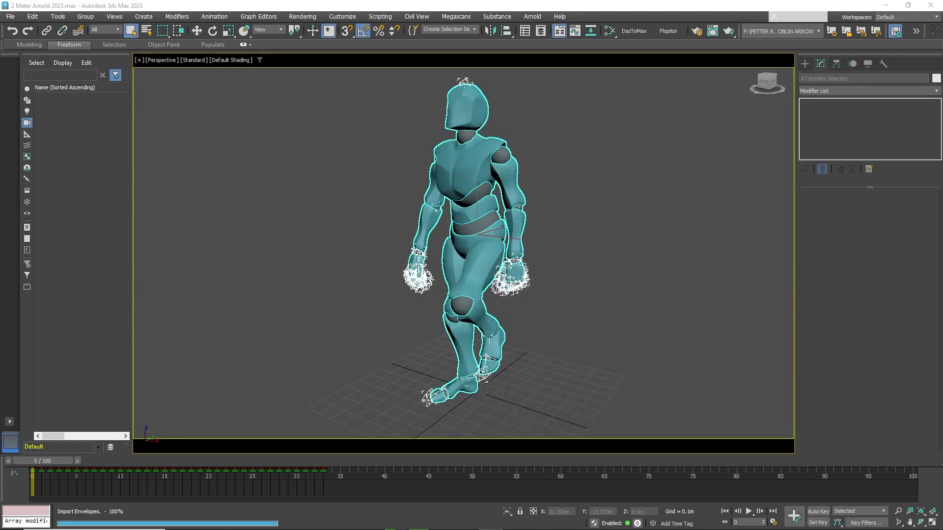
left_click(749, 512)
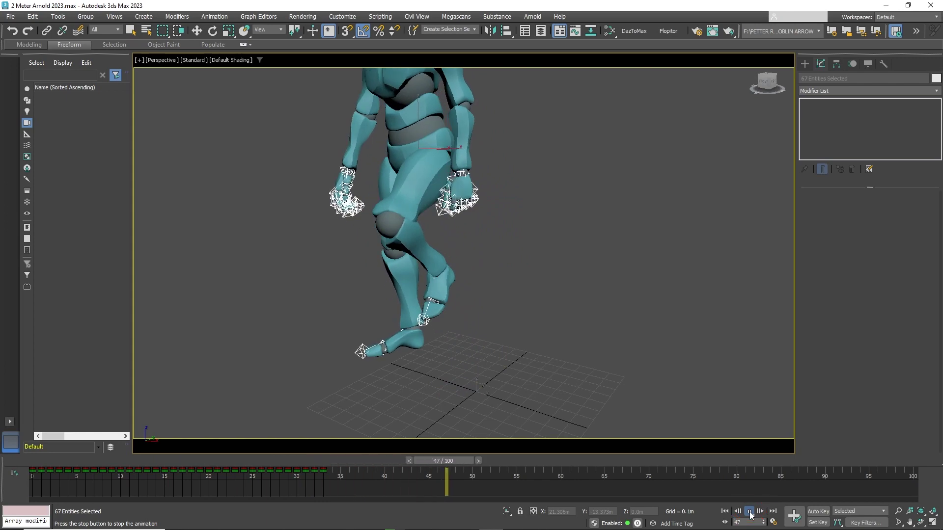
left_click_drag(810, 462, 33, 477)
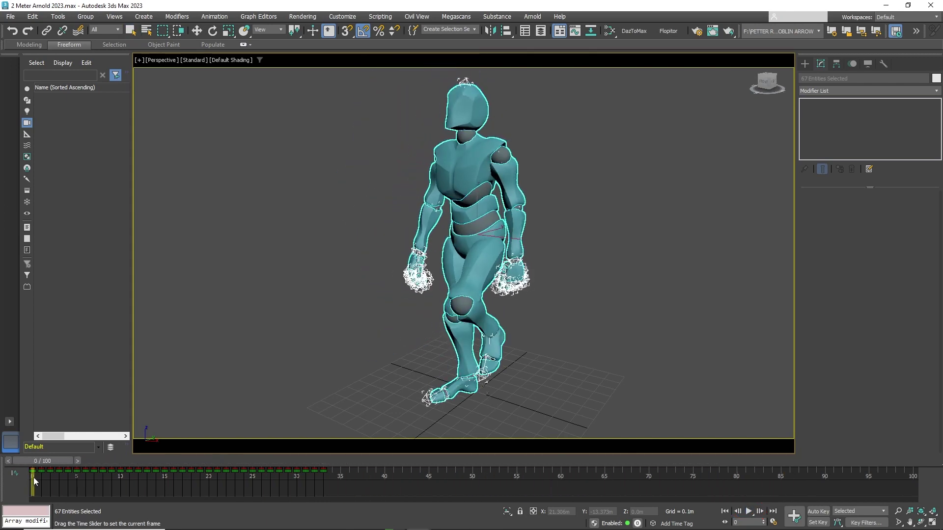
scroll(597, 223, "down", 4)
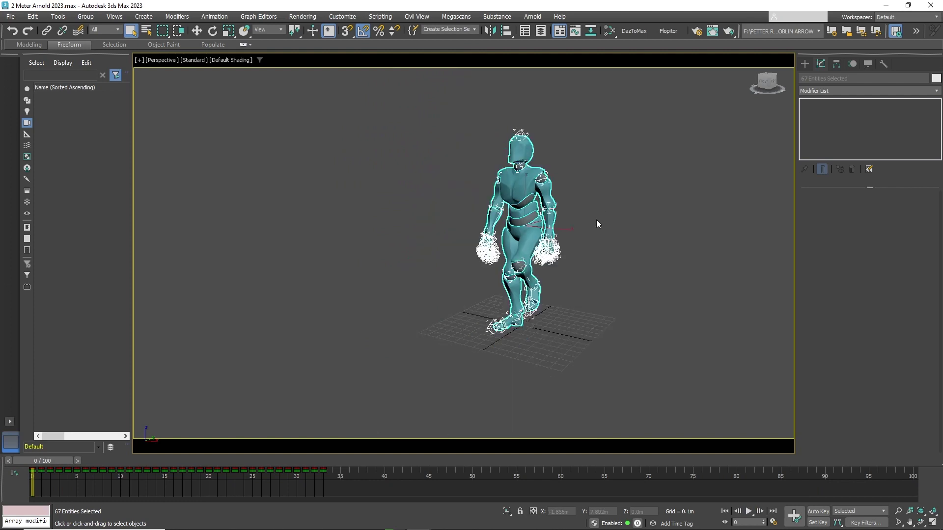
middle_click_drag(598, 223, 575, 242)
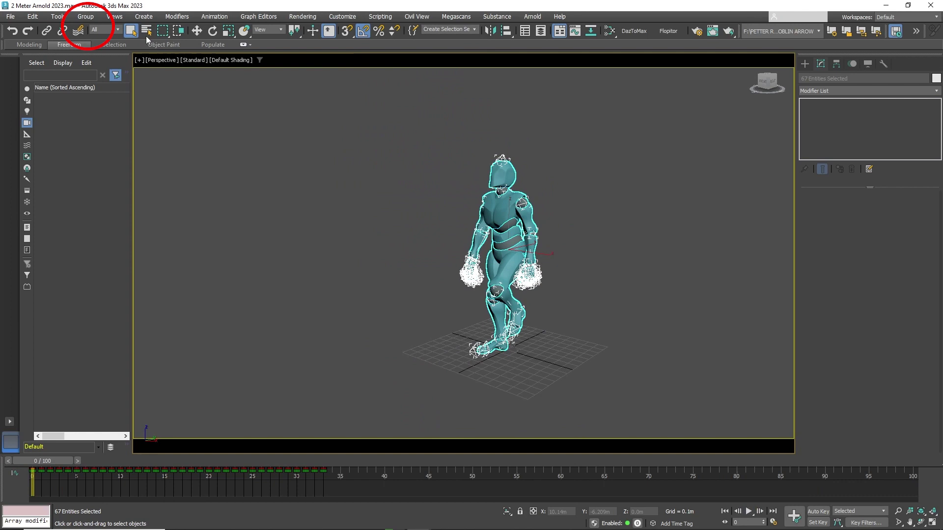
- Group the selected character parts under the name Group001
left_click(85, 17)
left_click(88, 33)
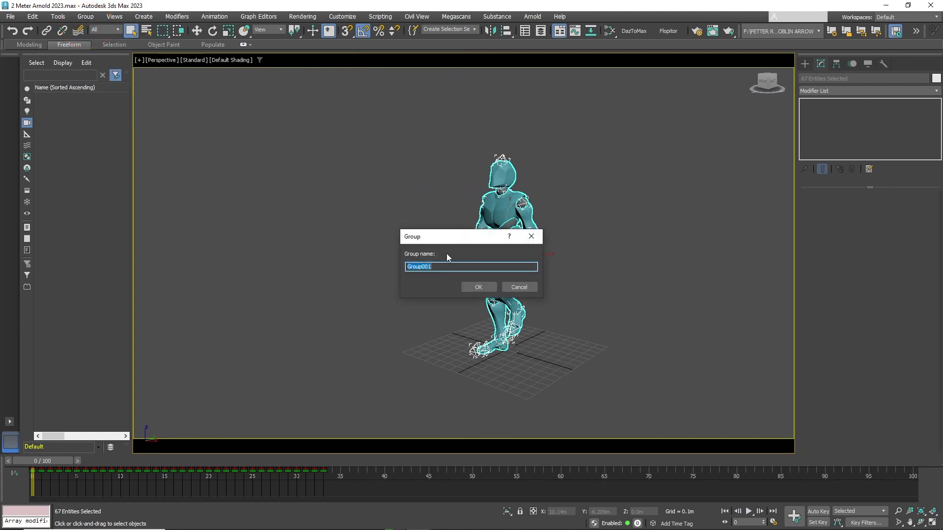
left_click(477, 287)
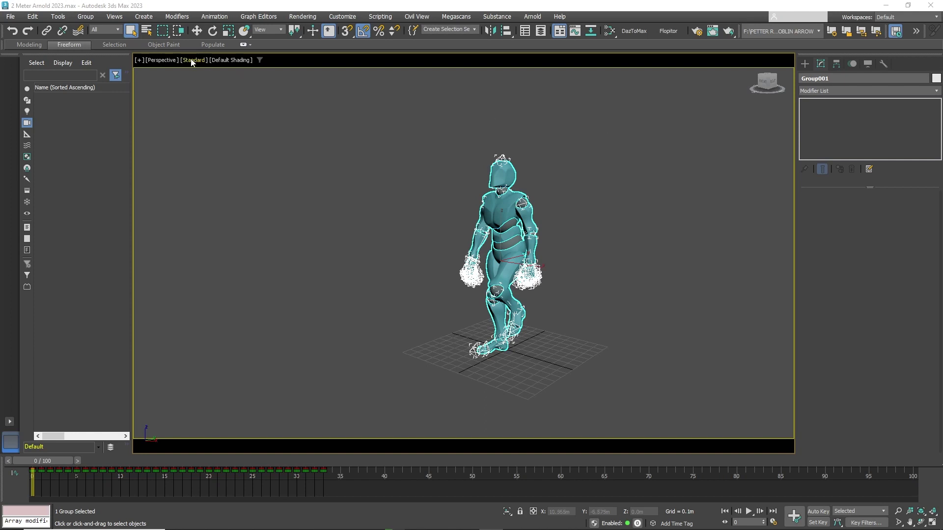
- Switch the viewport to the Right view and frame the character
left_click(161, 60)
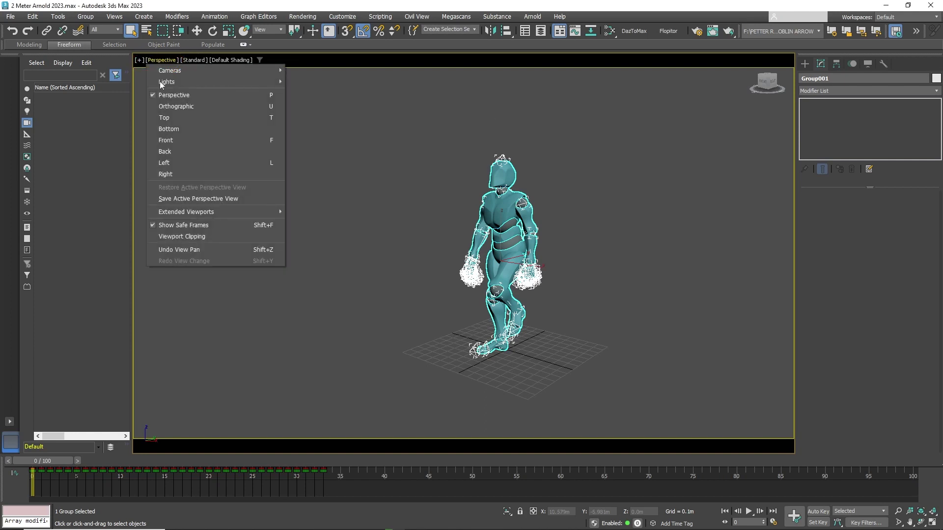
left_click(183, 173)
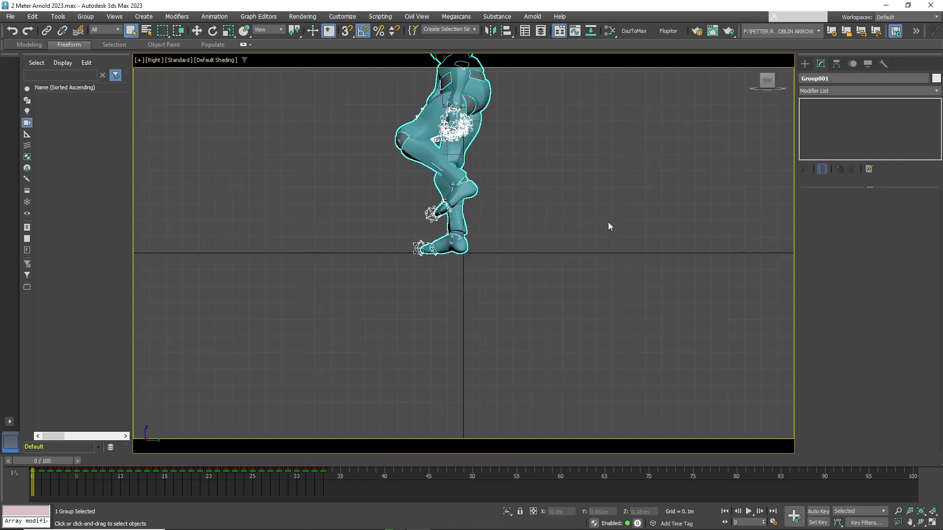
middle_click_drag(610, 225, 545, 305)
scroll(620, 346, "down", 2)
scroll(583, 317, "down", 2)
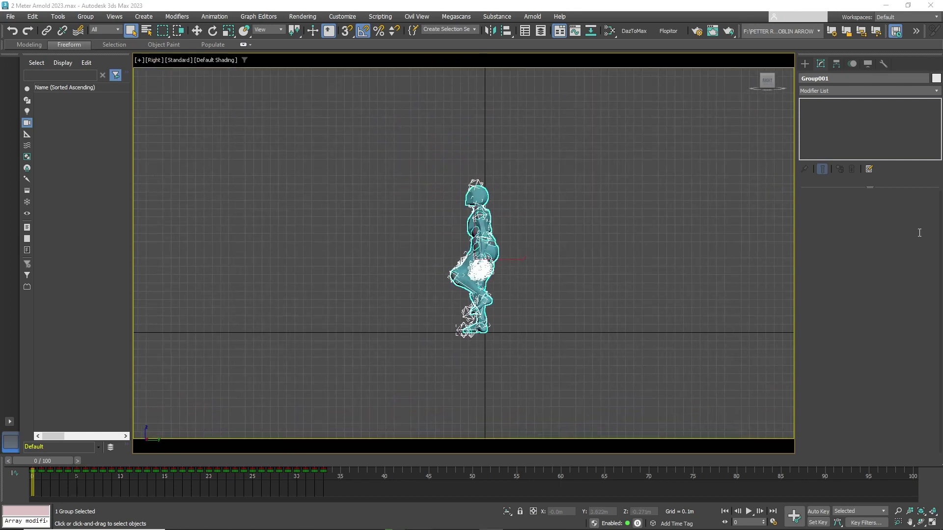
left_click(197, 34)
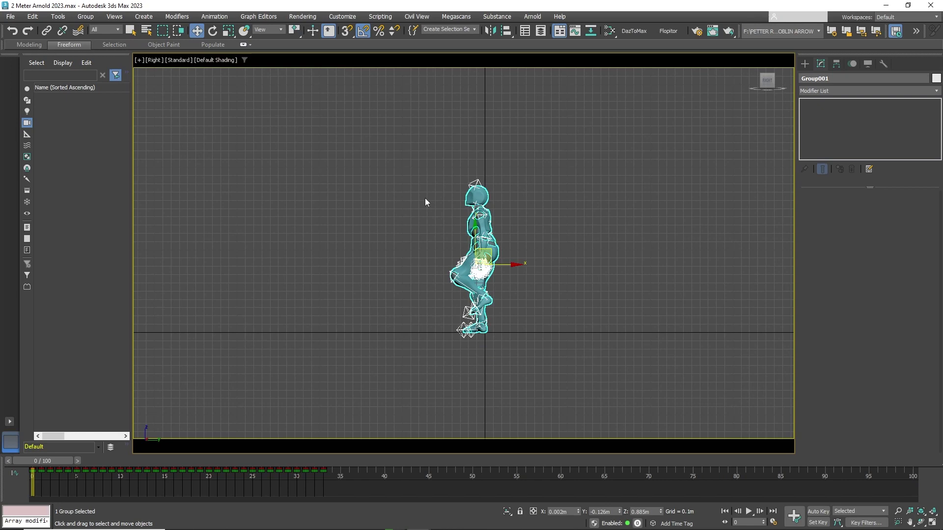
- Clone Group001 as an independent Copy named Group002
left_click(33, 16)
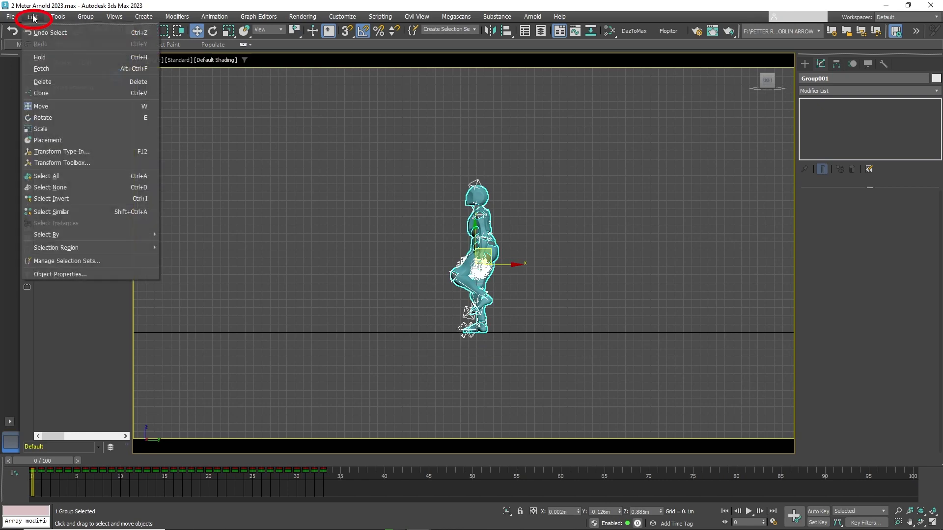
left_click(66, 94)
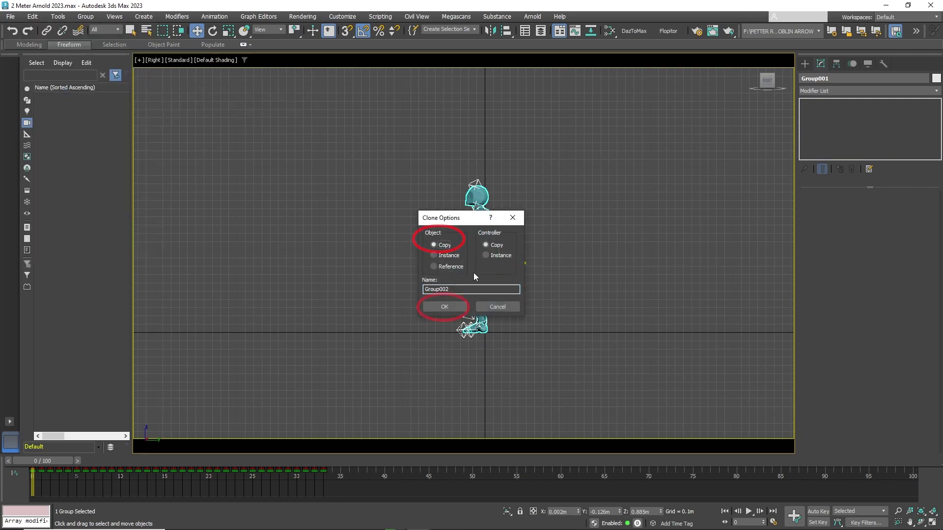
left_click(451, 304)
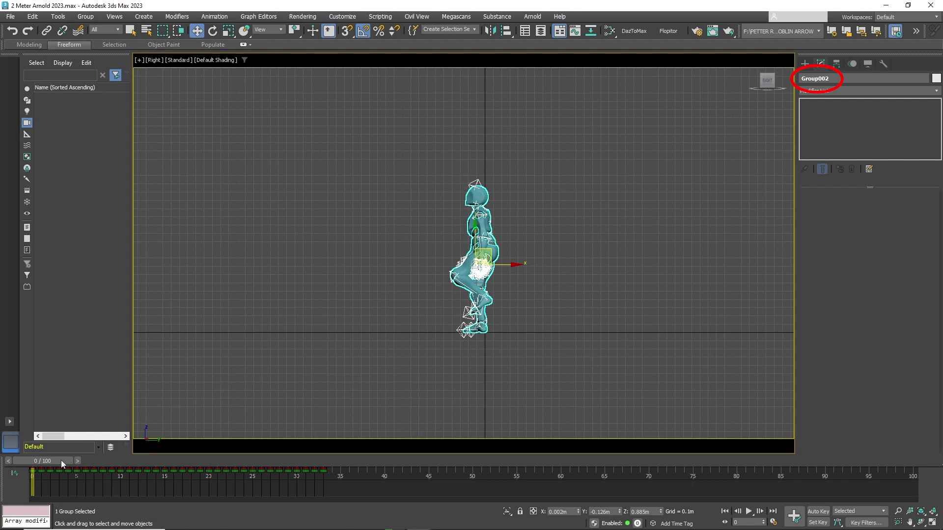
- Move to frame 33 and select all of Group002's keys in the track bar
left_click_drag(61, 460, 329, 460)
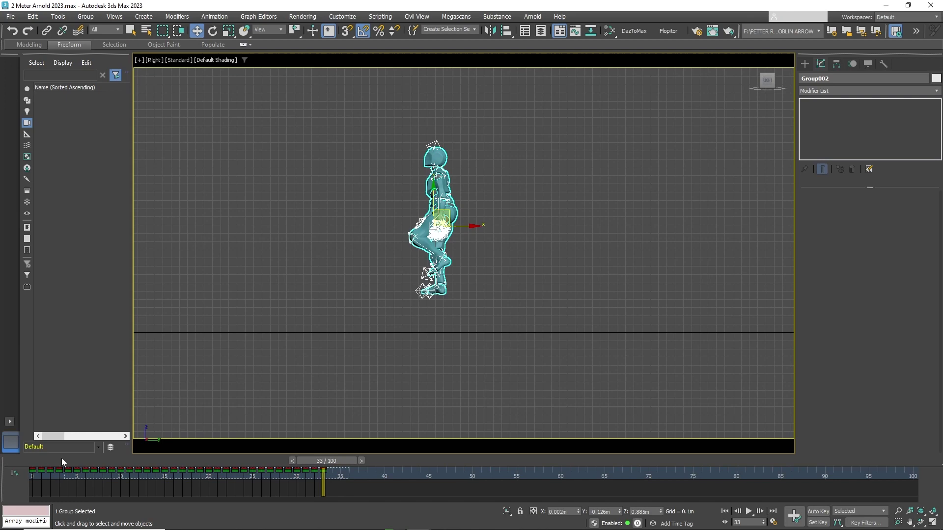
left_click_drag(61, 458, 324, 490)
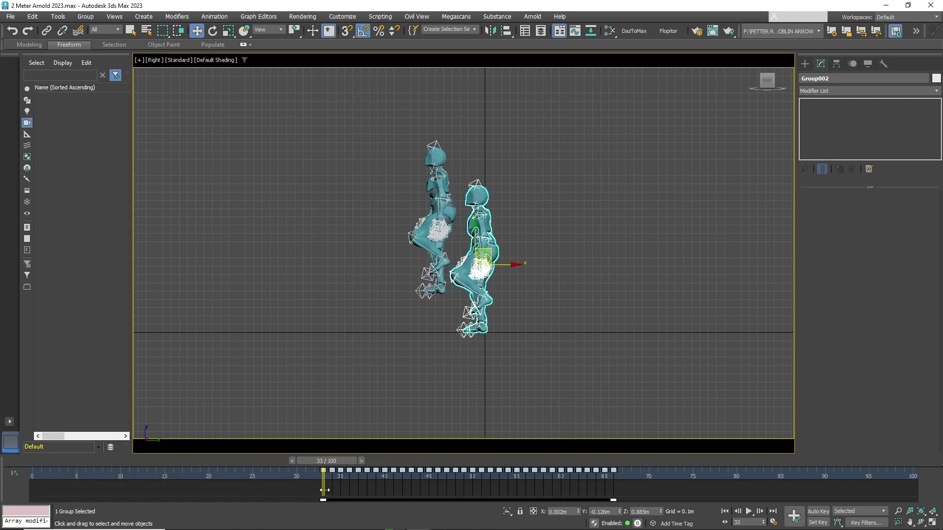
- Align Group002 center-to-center onto the left figure, Group001
left_click(476, 110)
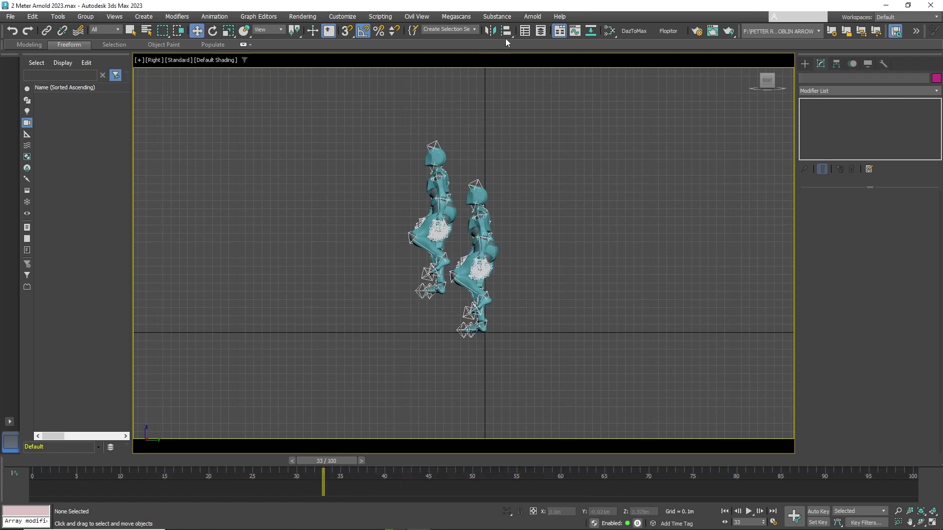
left_click(487, 195)
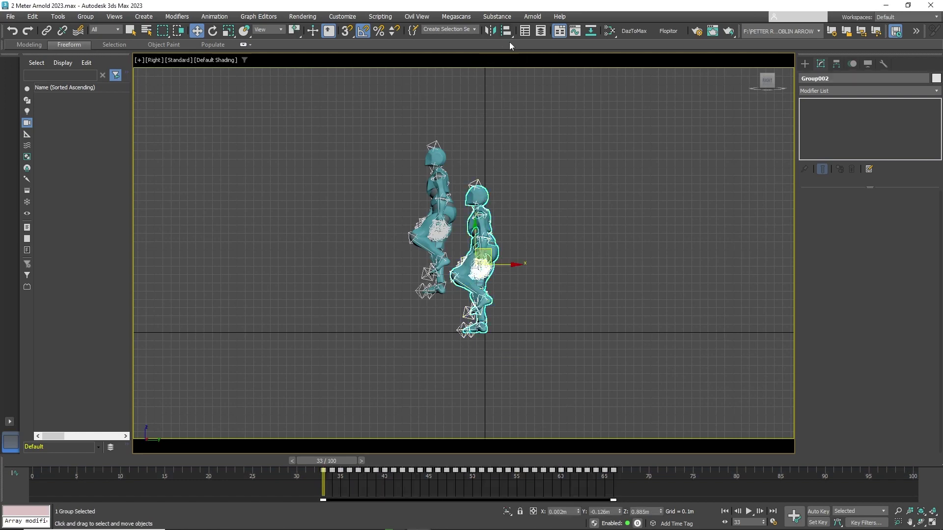
left_click(506, 31)
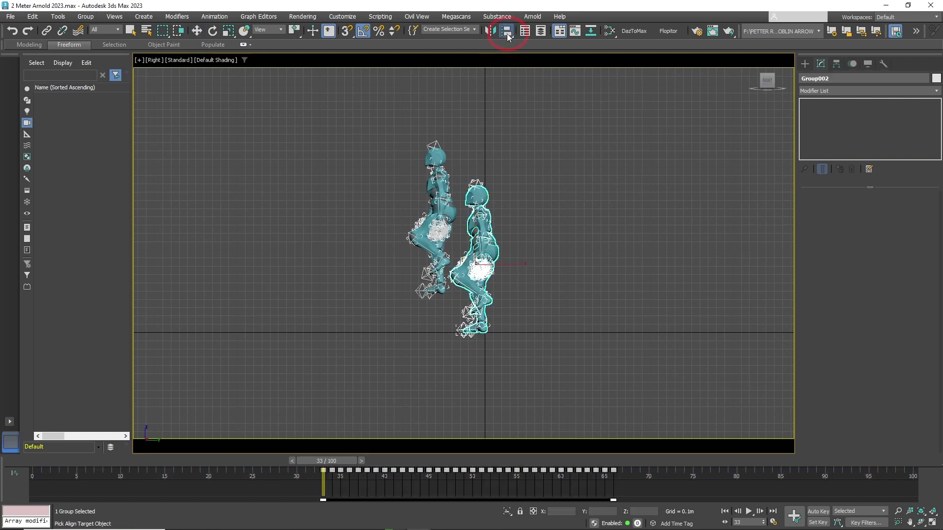
left_click(436, 162)
left_click_drag(449, 172, 255, 139)
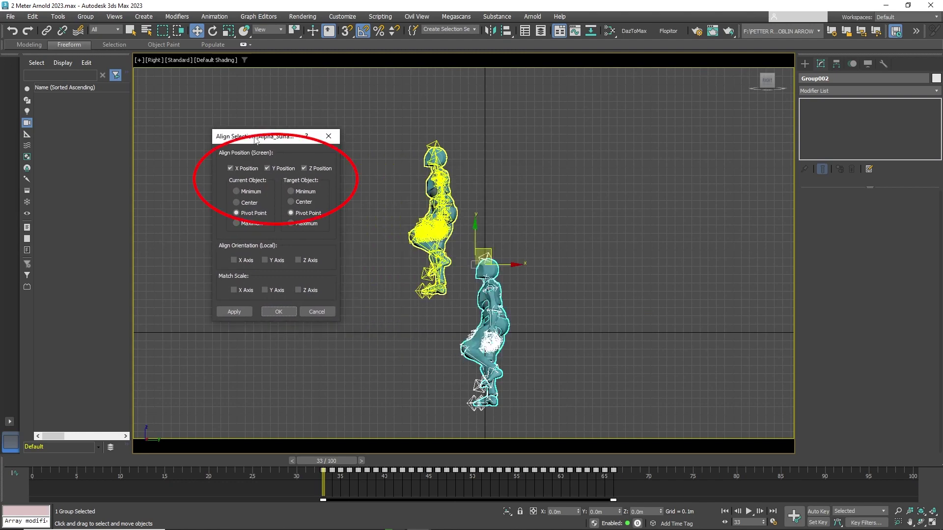
left_click(255, 203)
left_click(291, 202)
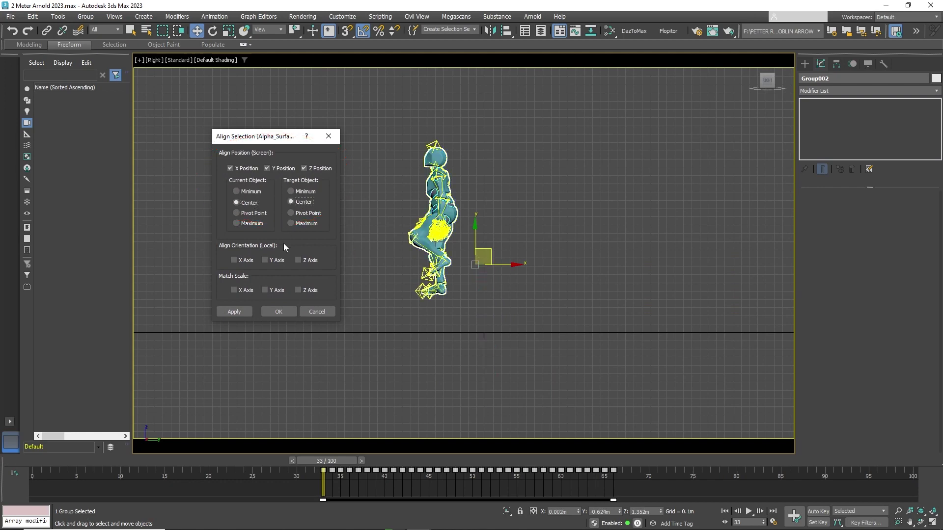
left_click(279, 312)
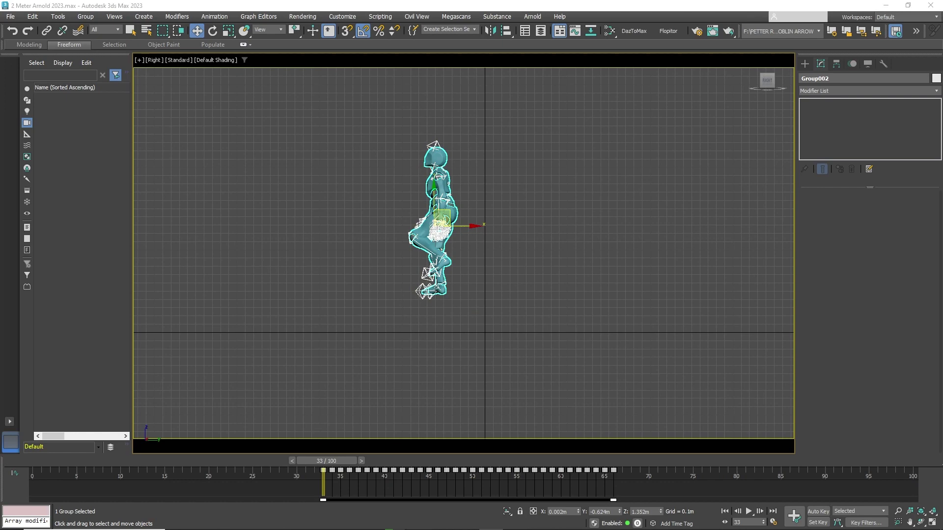
- Scrub the timeline to frame 66 to check the second climb
left_click_drag(328, 464, 613, 482)
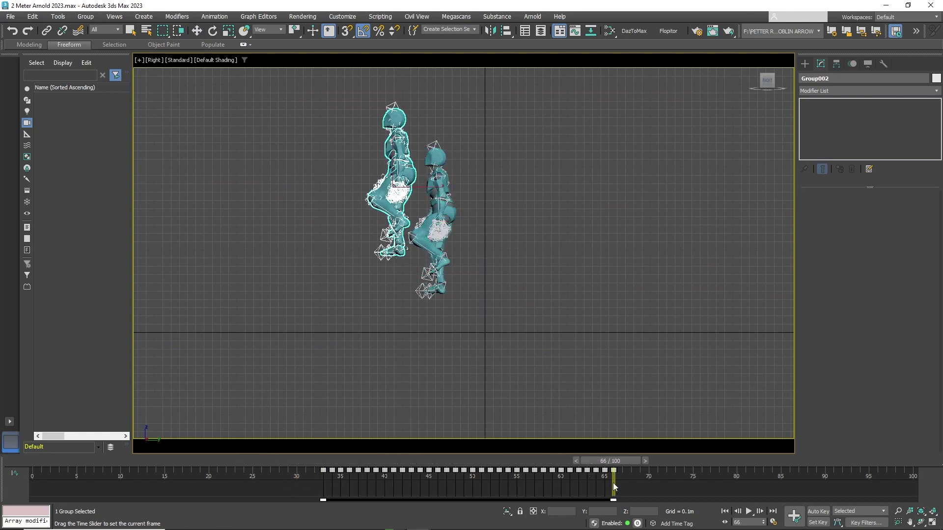
key("w")
middle_click_drag(612, 313, 641, 373)
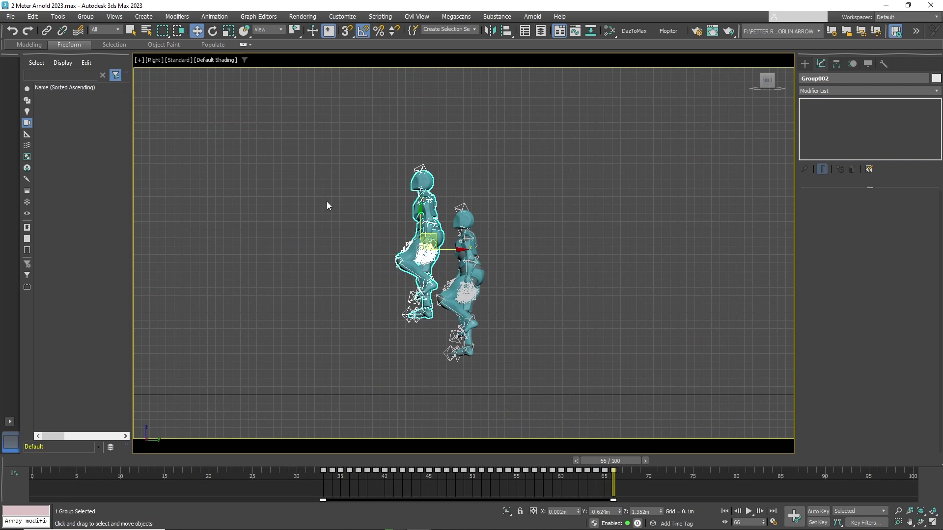
- Clone Group002 as the copy Group003 and shift its keys to start at frame 66
left_click(34, 18)
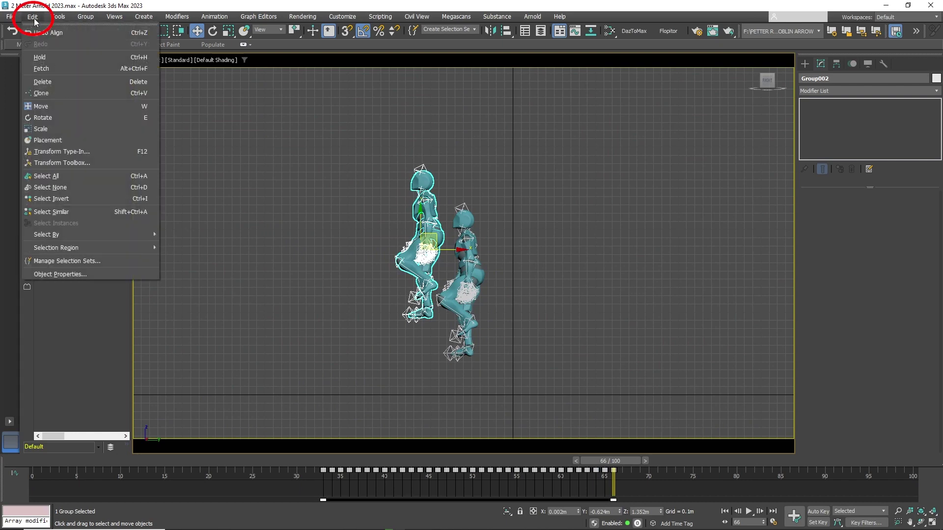
left_click(66, 92)
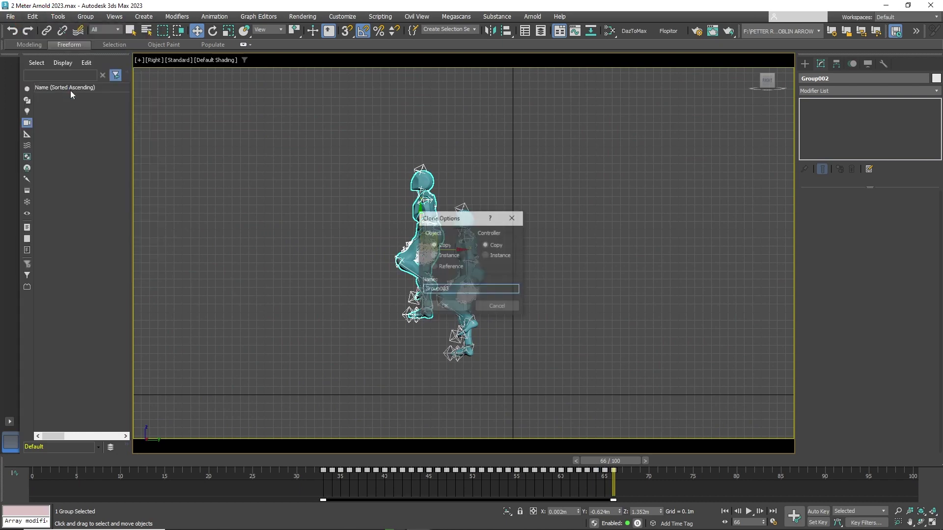
left_click(444, 306)
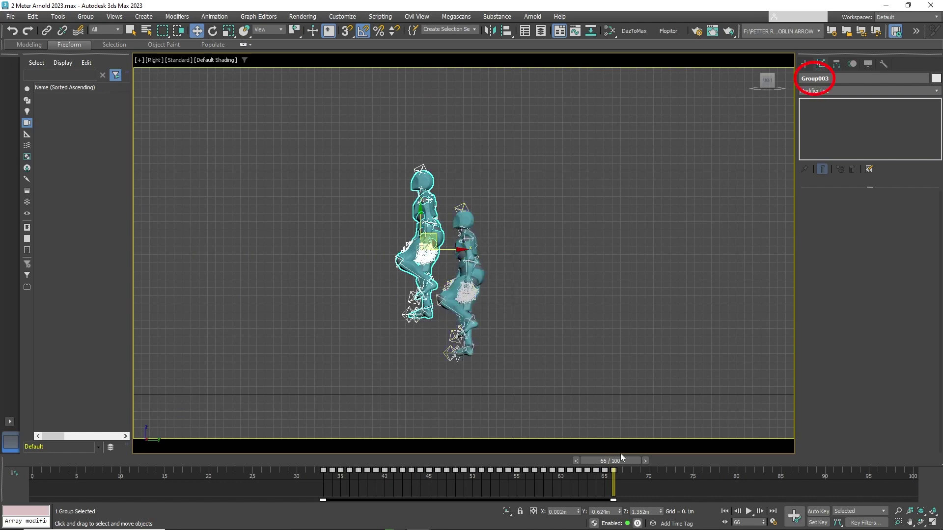
left_click(641, 479)
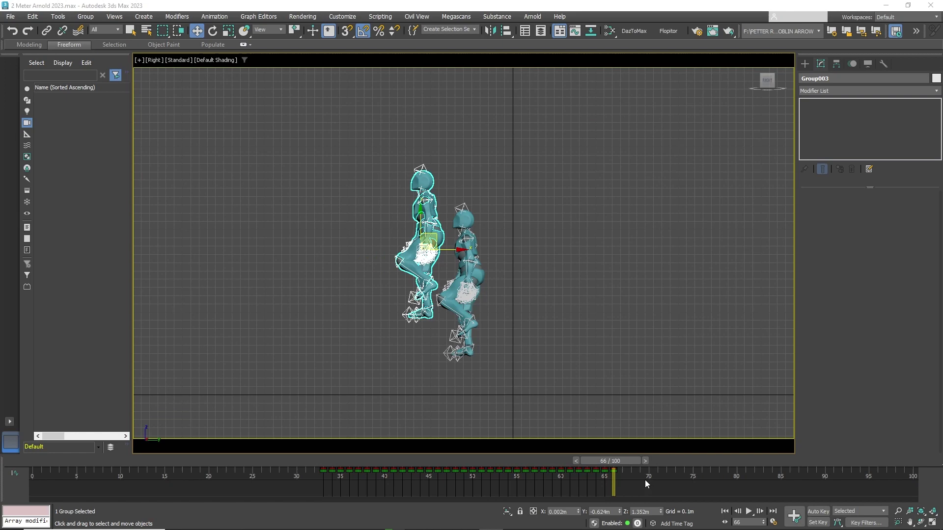
mouse_move(645, 479)
left_mouse_down()
mouse_move(517, 470)
mouse_move(313, 476)
mouse_move(614, 470)
left_mouse_up()
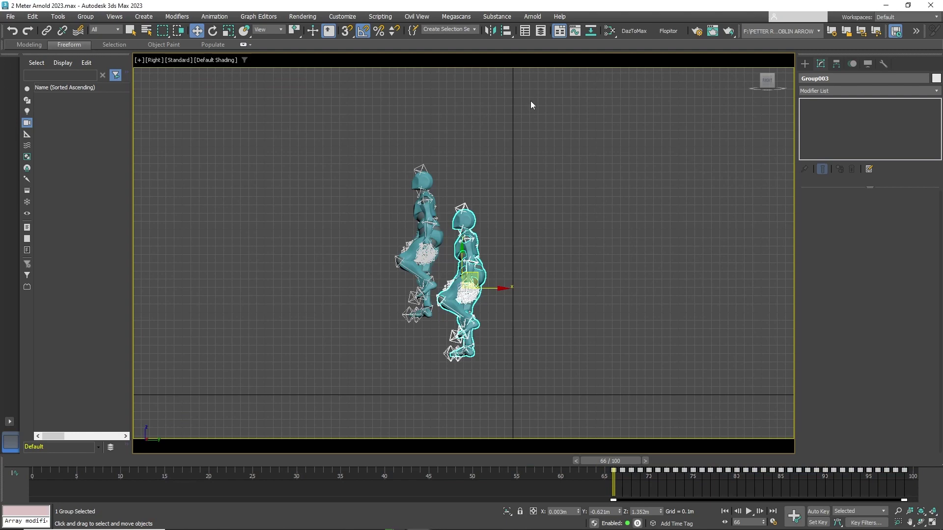
- Align Group003 center-to-center on Group002 and scrub through frames 66–95
left_click(506, 30)
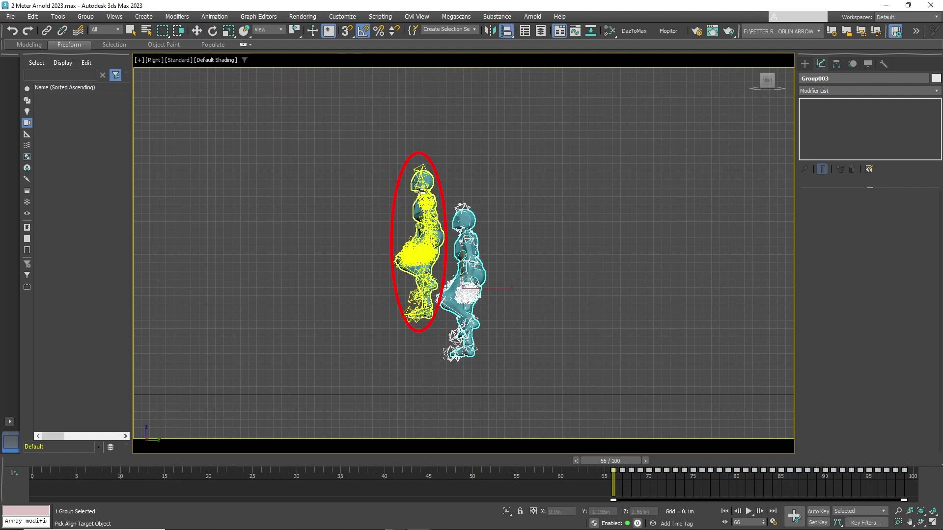
left_click(417, 187)
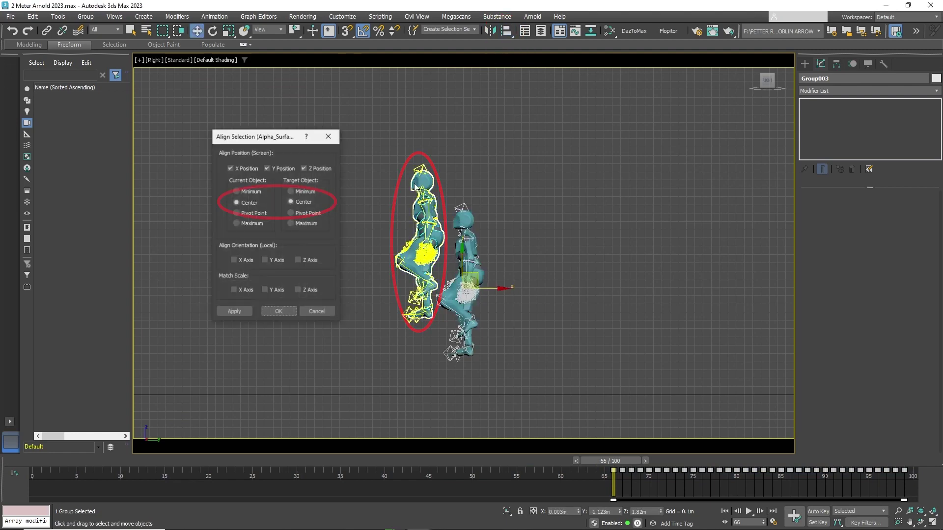
left_click(277, 313)
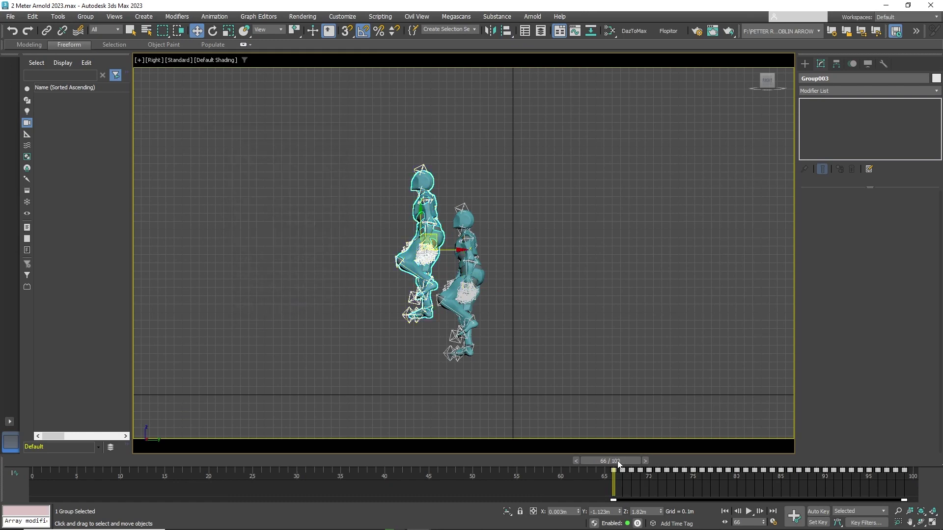
left_click_drag(618, 464, 18, 394)
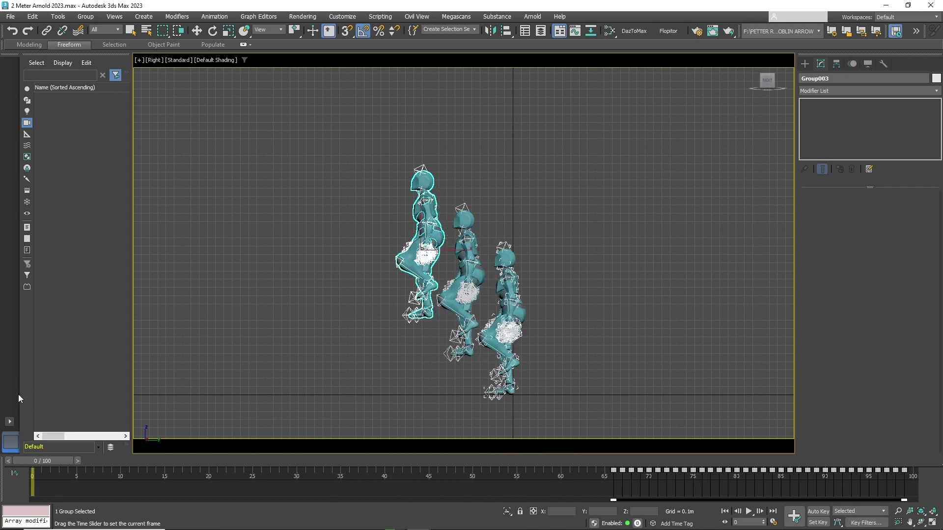
- Select Group001, enable Auto Key, and set a full-size key at frame 33
key("w")
left_click(494, 316)
left_click(494, 316)
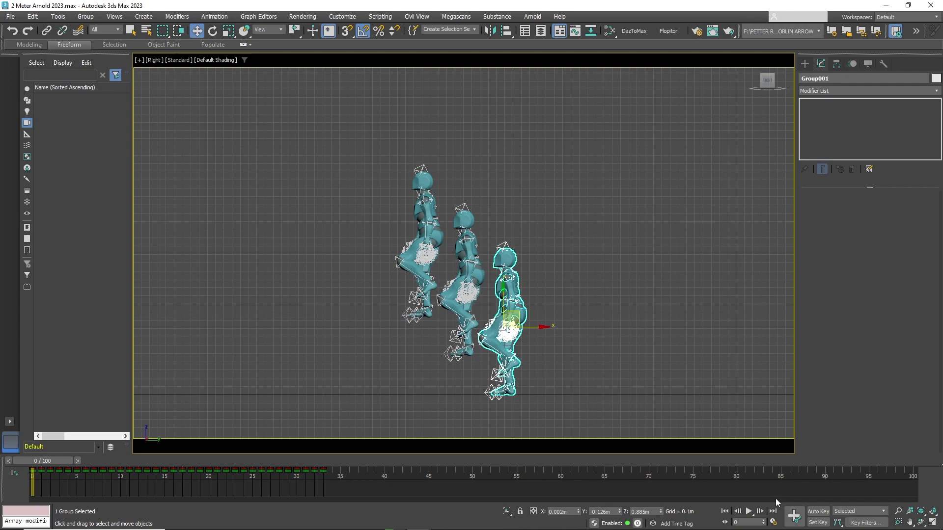
left_click(818, 511)
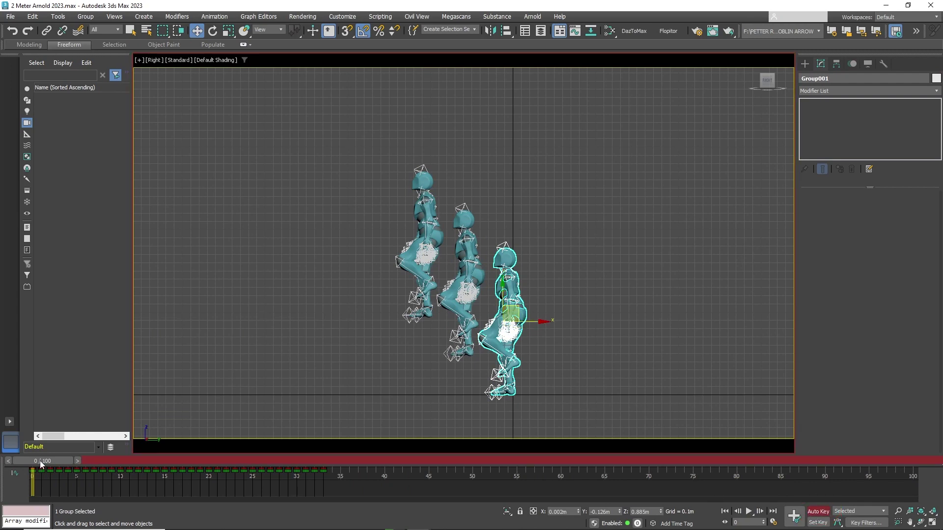
left_click_drag(40, 460, 327, 464)
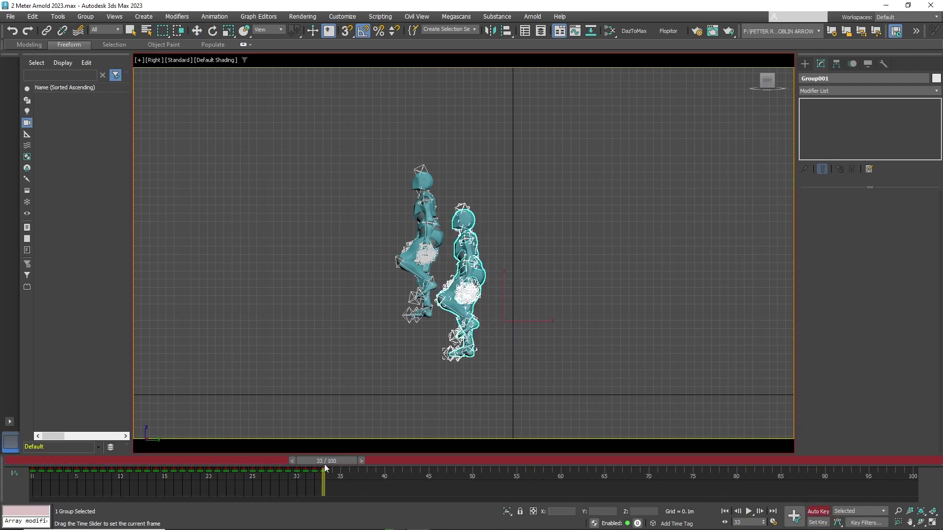
left_click(794, 515)
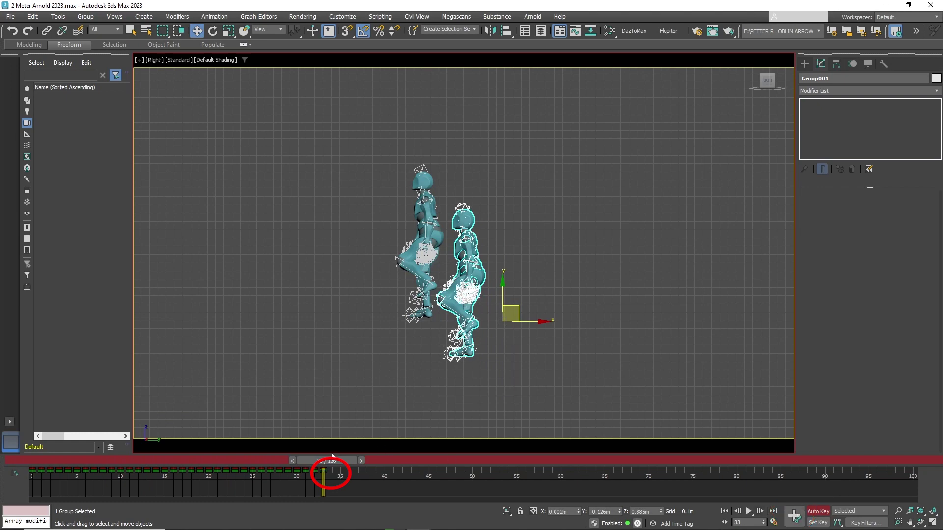
- At frame 34, scale Group001 down to zero with Select and Uniform Scale
left_click_drag(332, 460, 340, 460)
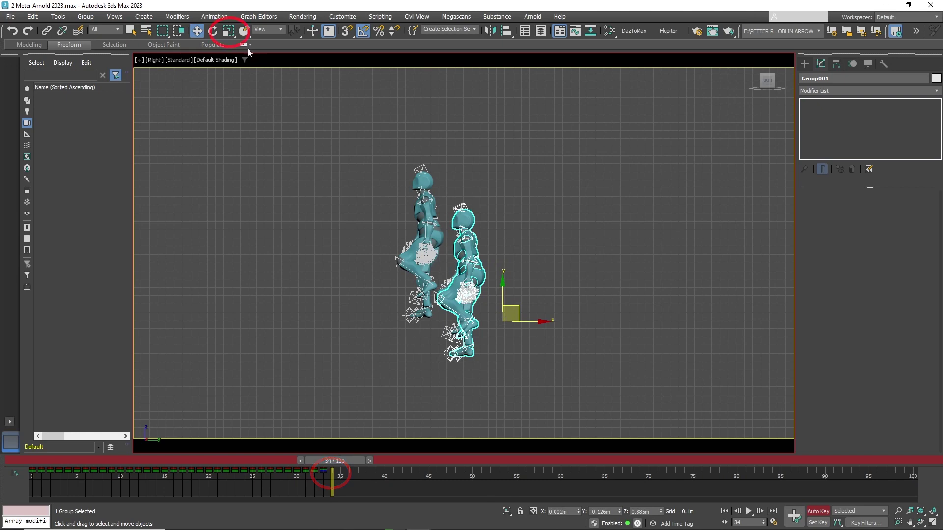
left_click(229, 31)
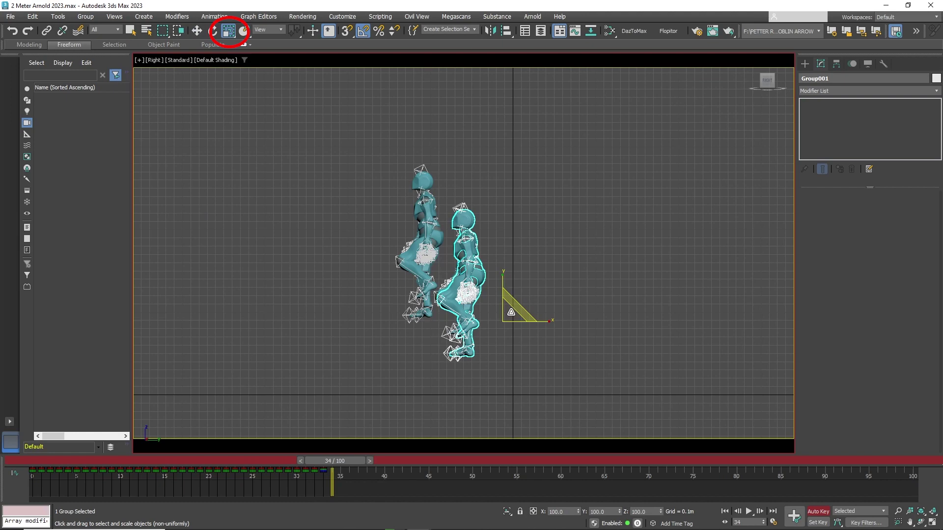
left_click_drag(509, 313, 491, 373)
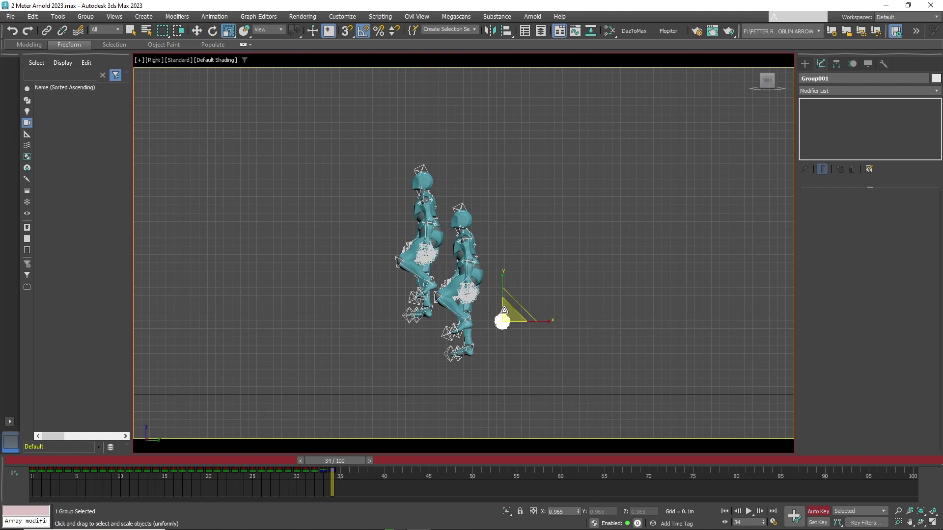
left_click_drag(504, 311, 504, 374)
left_click_drag(506, 317, 523, 529)
left_click_drag(504, 314, 492, 493)
left_click_drag(487, 365, 490, 377)
- Key Group002 at full size on frame 33, then scale it to 0.001 on frame 32
left_click(466, 294)
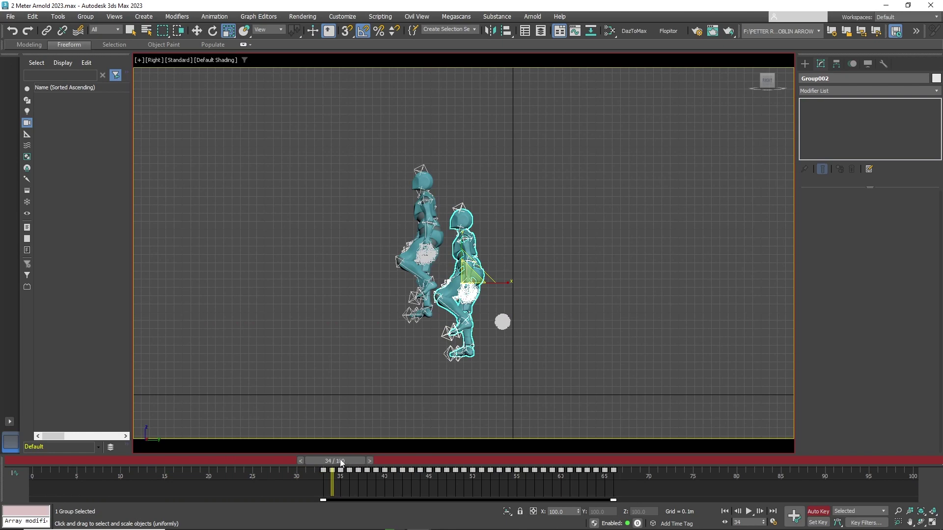
mouse_move(335, 462)
left_mouse_down()
mouse_move(326, 461)
mouse_move(338, 461)
left_mouse_up()
key("r")
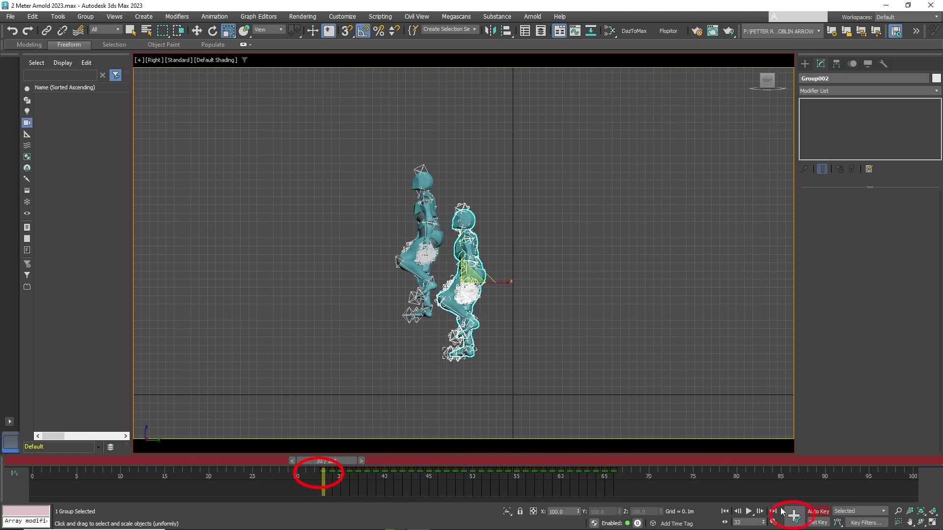
left_click(795, 515)
left_click_drag(332, 465, 323, 465)
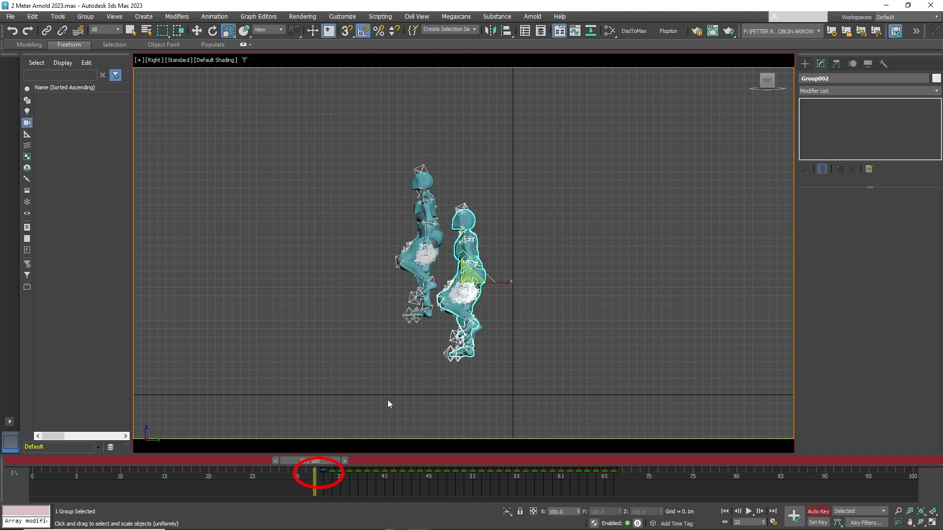
left_click_drag(469, 276, 475, 405)
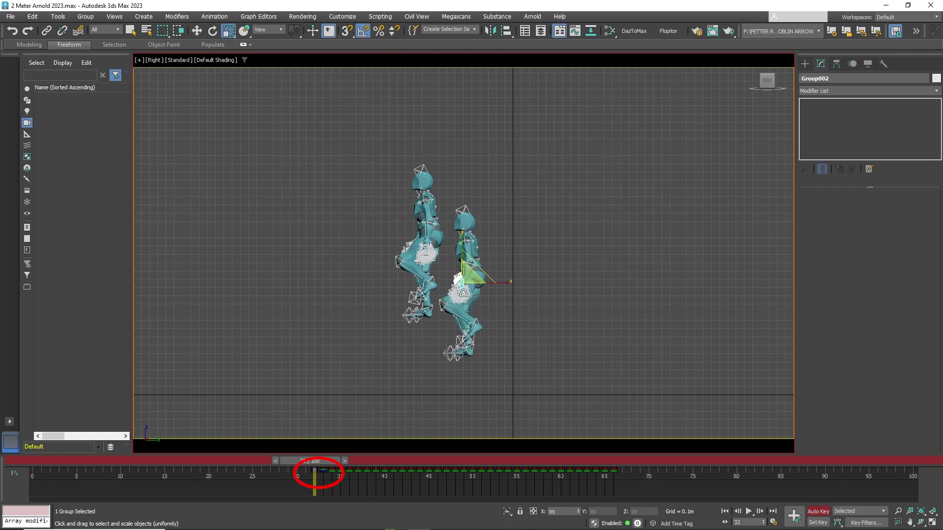
left_click(463, 264)
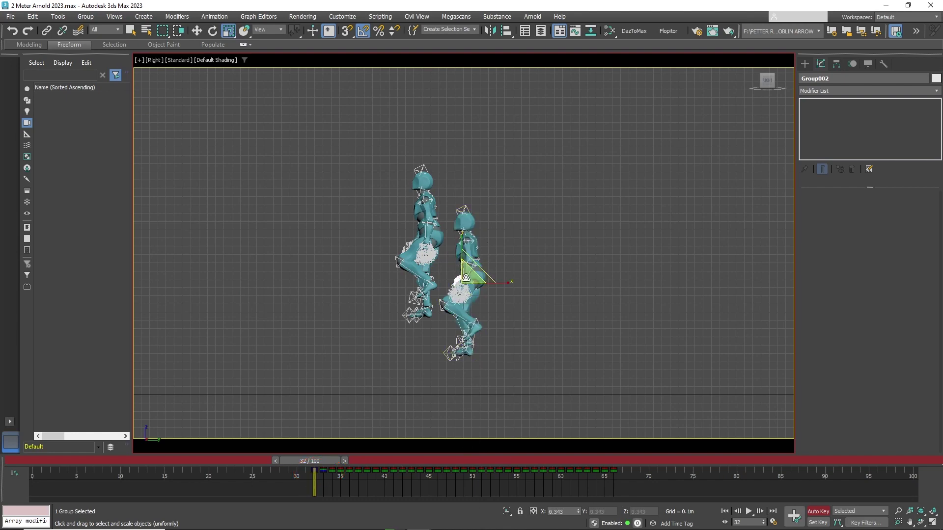
left_click(463, 264)
left_click(469, 268)
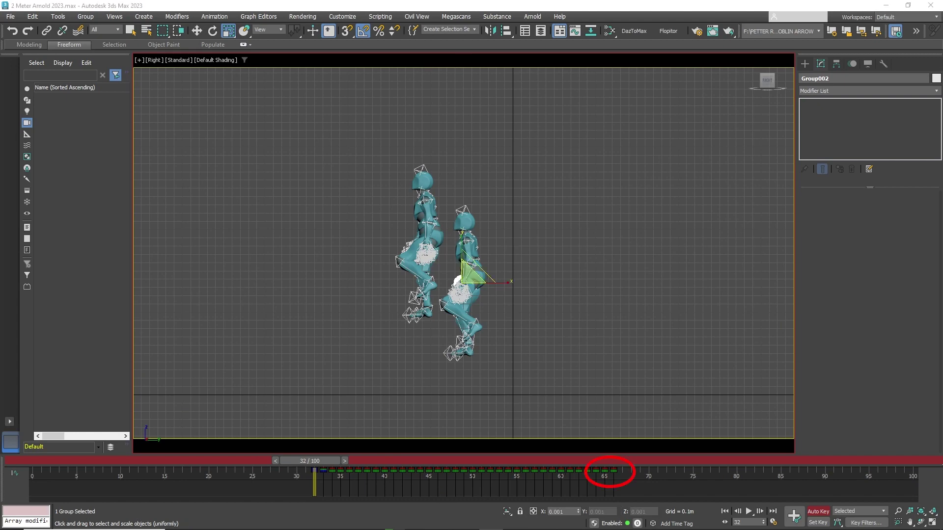
- Key Group002 at full size on frame 66 and shrunk to nearly zero on frame 67
left_click(611, 463)
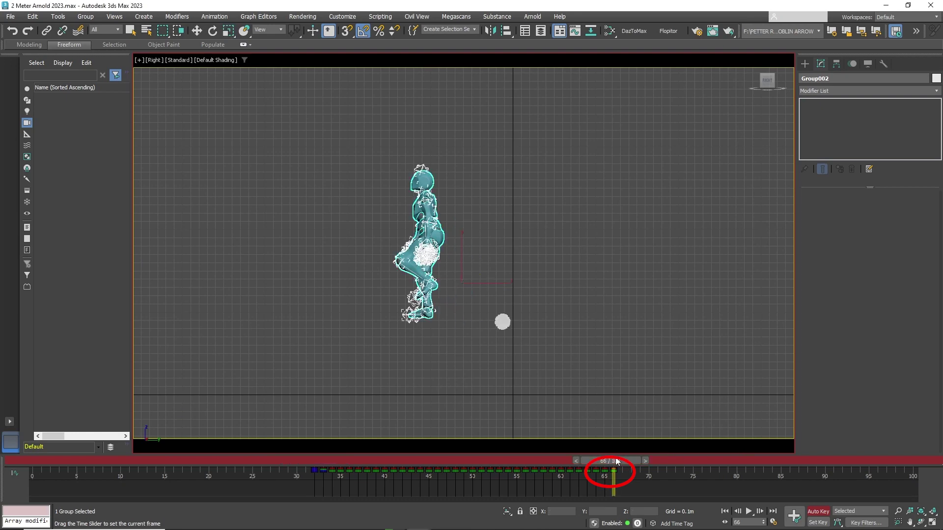
left_click(794, 516)
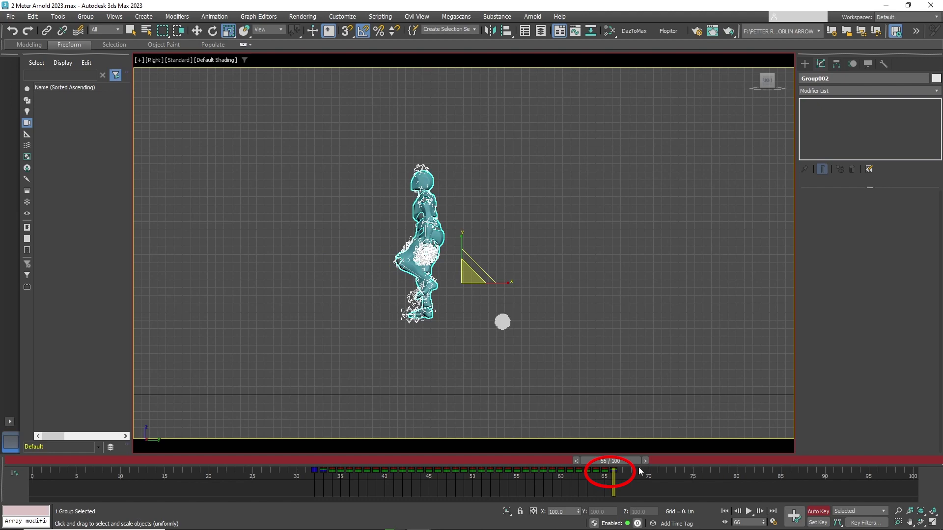
left_click_drag(630, 466, 637, 463)
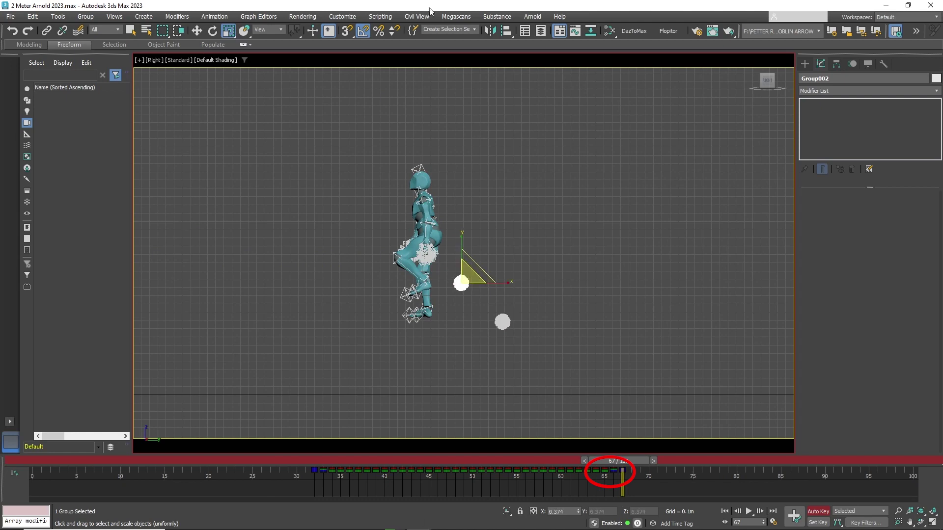
left_click_drag(514, 345, 486, 463)
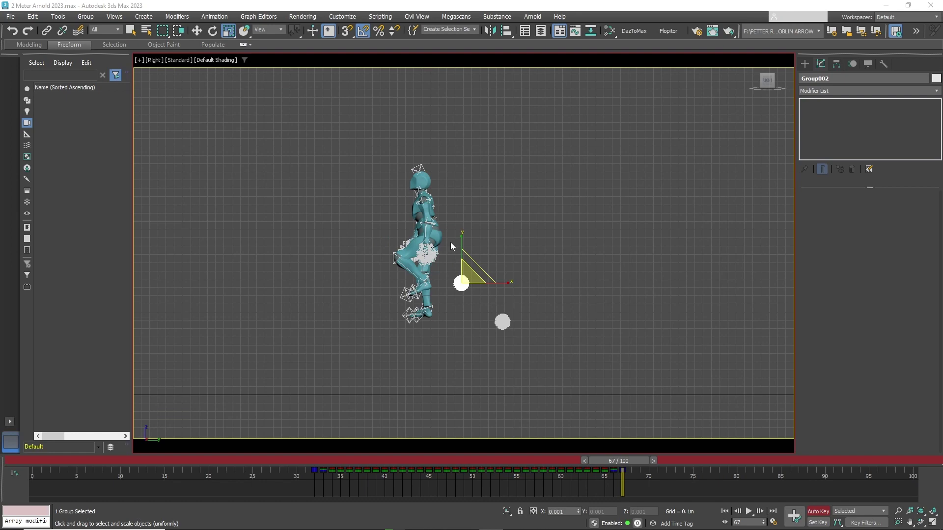
- Key Group003 at full size on frame 66, set up its shrink on frame 65, then rewind to frame 0
left_click(433, 228)
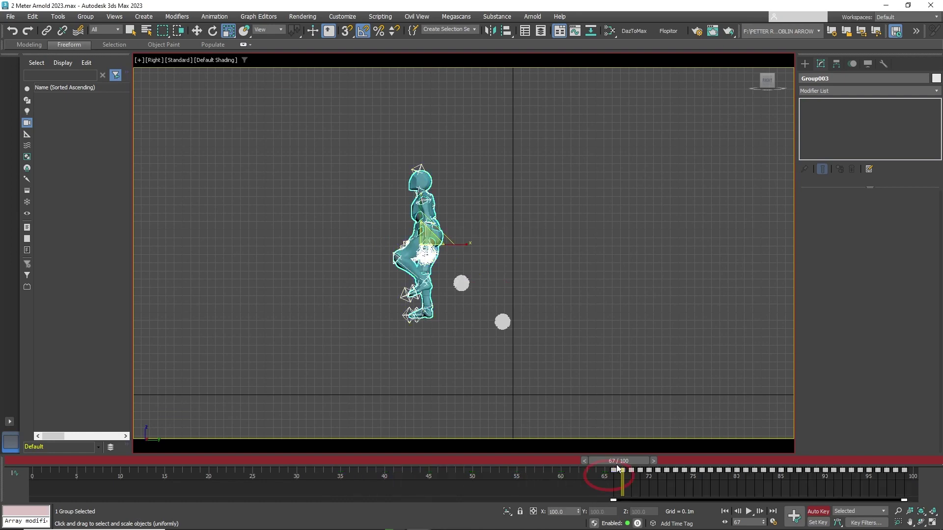
left_click(595, 474)
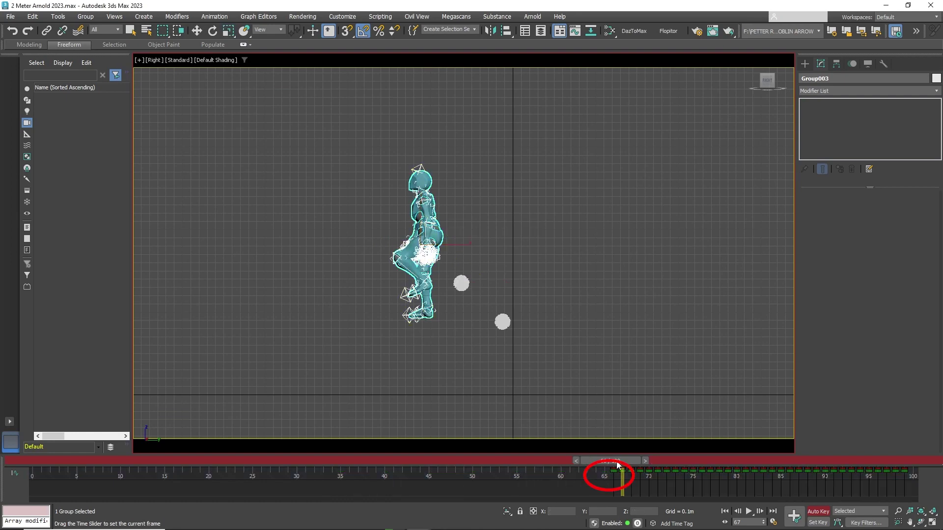
left_click_drag(622, 463, 615, 465)
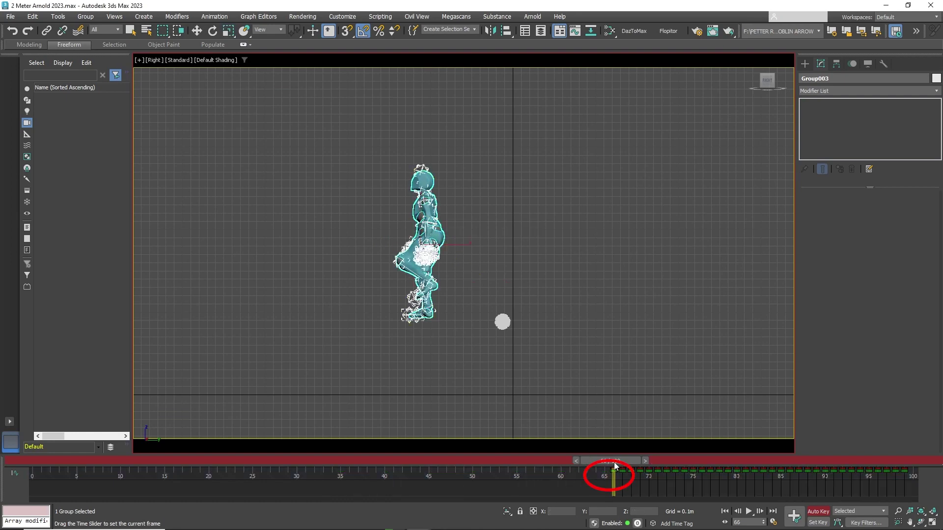
left_click(800, 518)
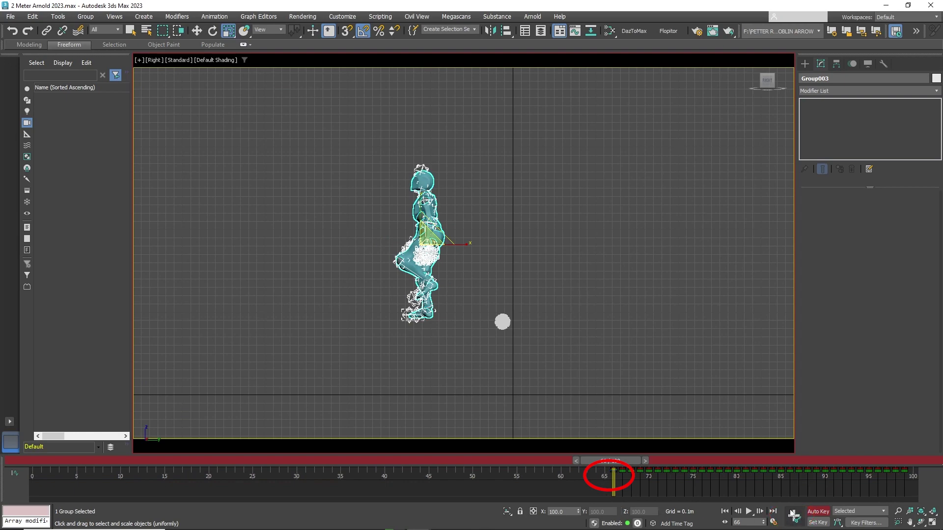
left_click_drag(631, 465, 622, 466)
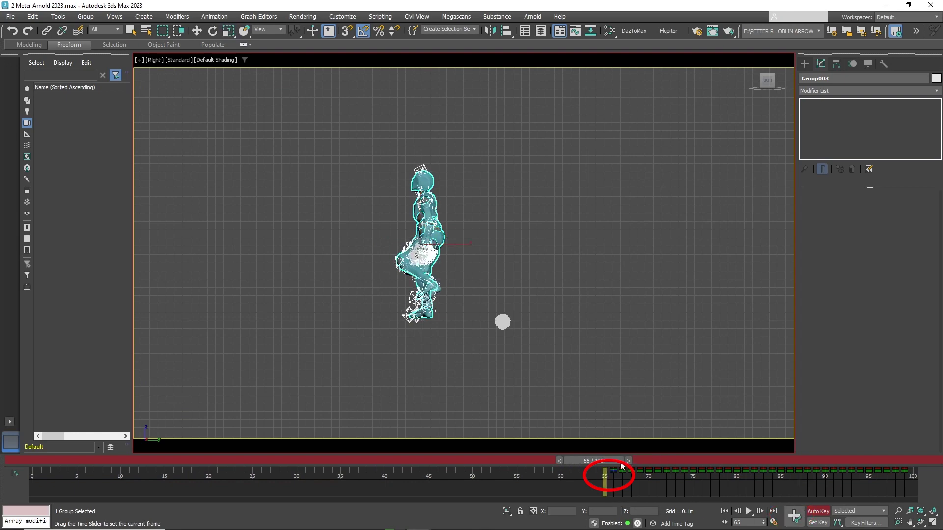
key("r")
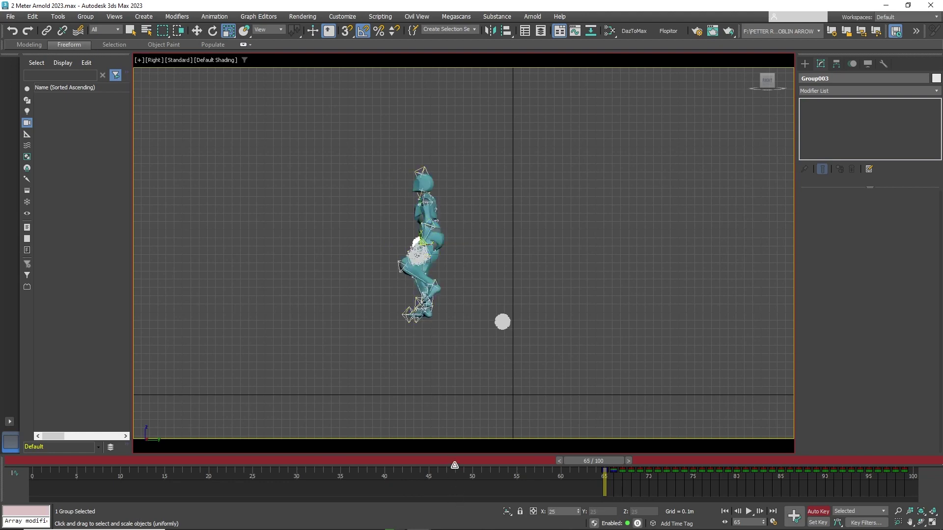
left_click_drag(618, 460, 32, 440)
- Deselect everything, render a Standard-quality preview of the side view, and close the player afterward
key("q")
left_click(398, 312)
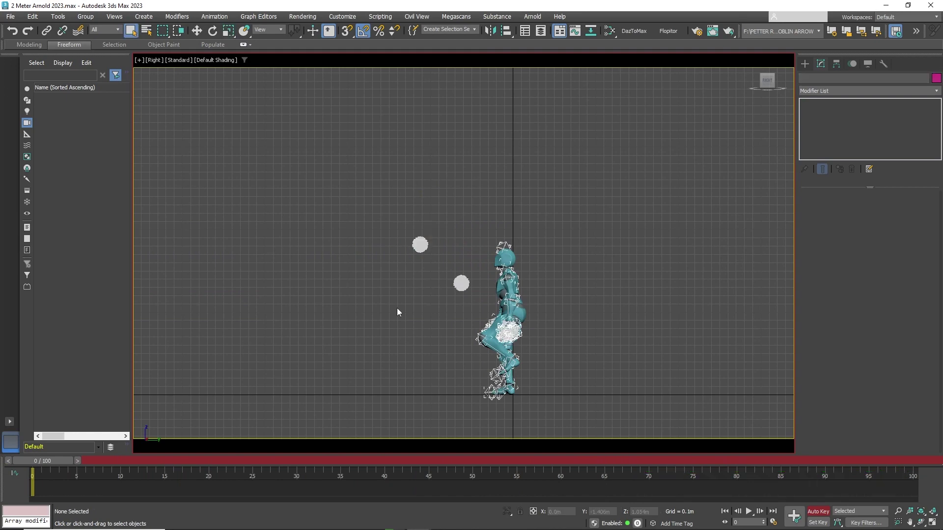
left_click(59, 18)
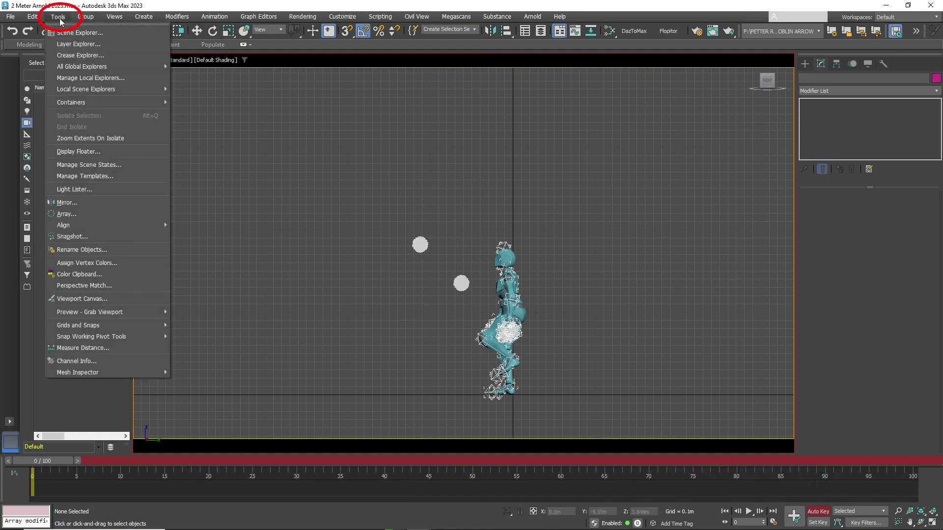
mouse_move(138, 313)
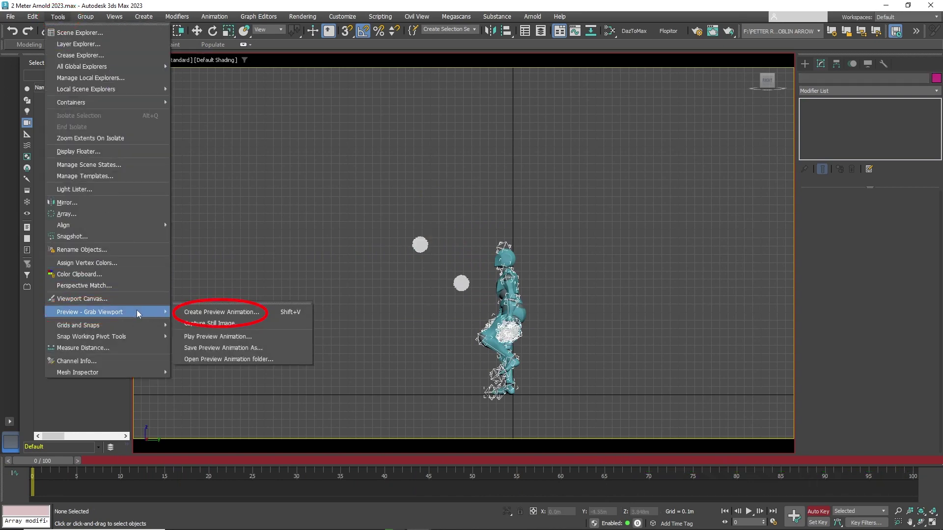
left_click(231, 315)
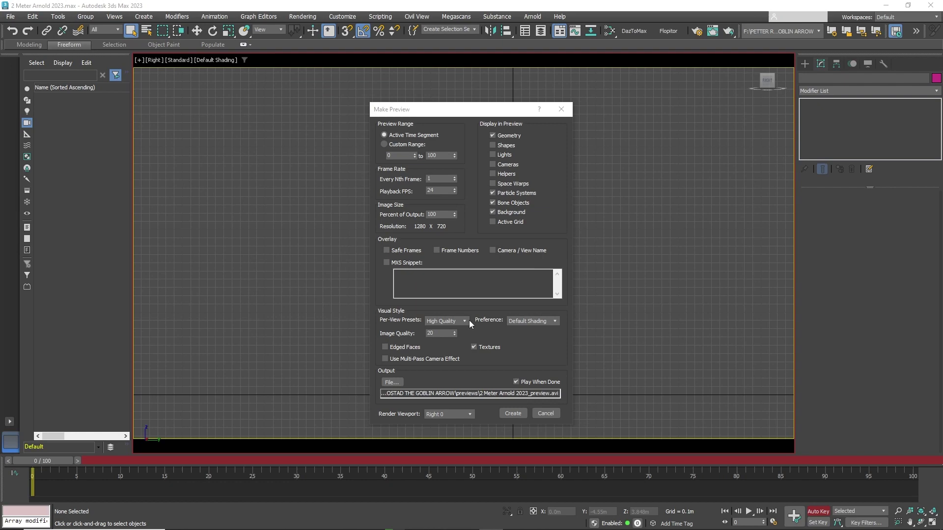
left_click(464, 322)
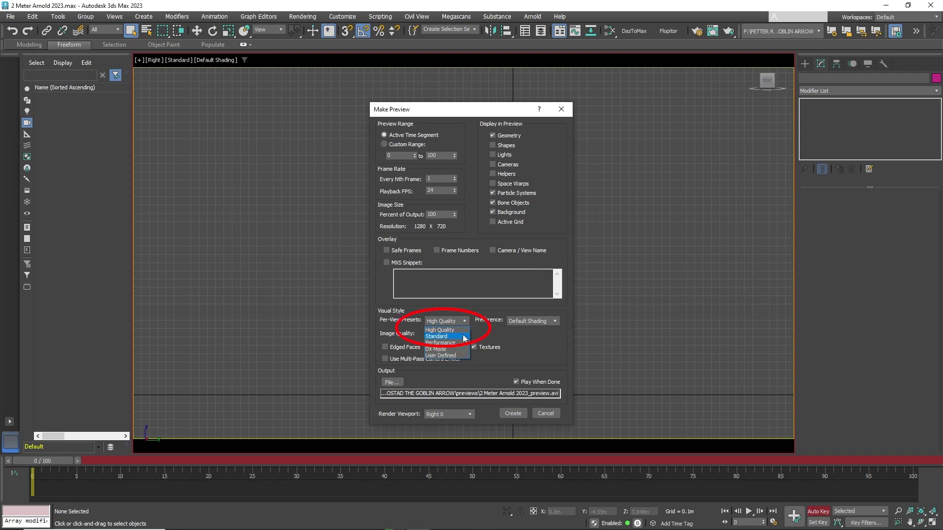
left_click(464, 337)
left_click(512, 414)
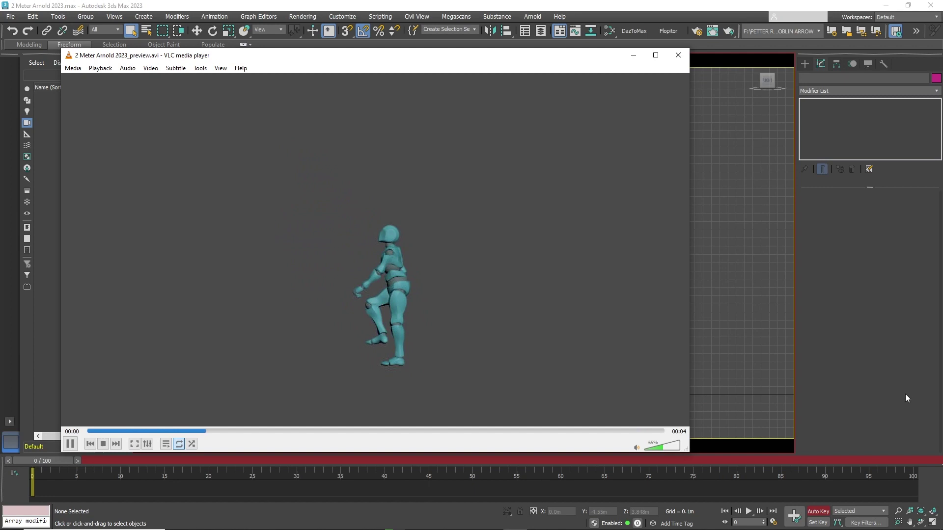
left_click(677, 55)
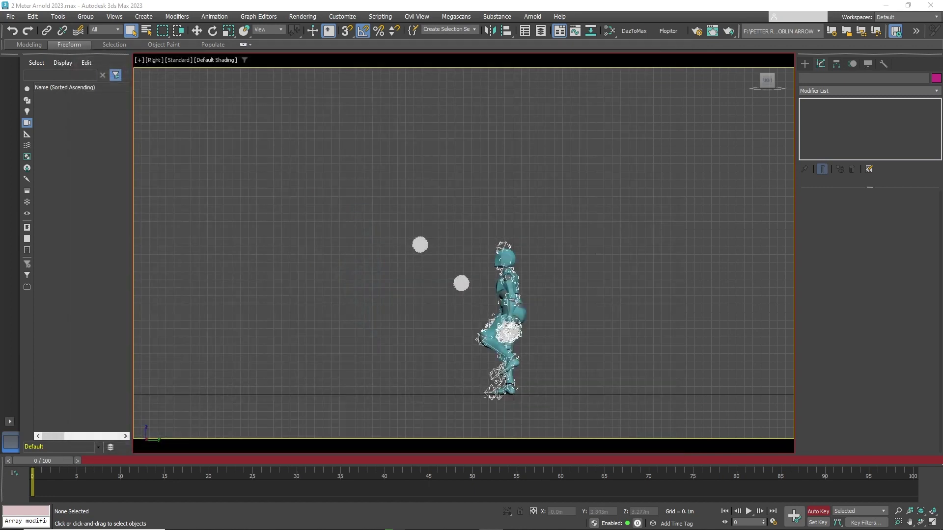
- Switch the viewport to Perspective, orbit to a three-quarter front angle, and play the animation
left_click(154, 60)
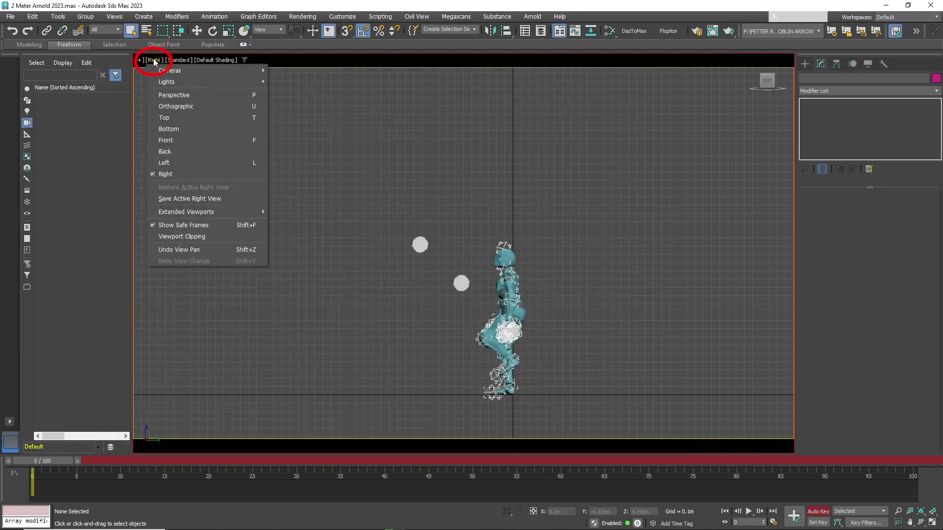
left_click(170, 94)
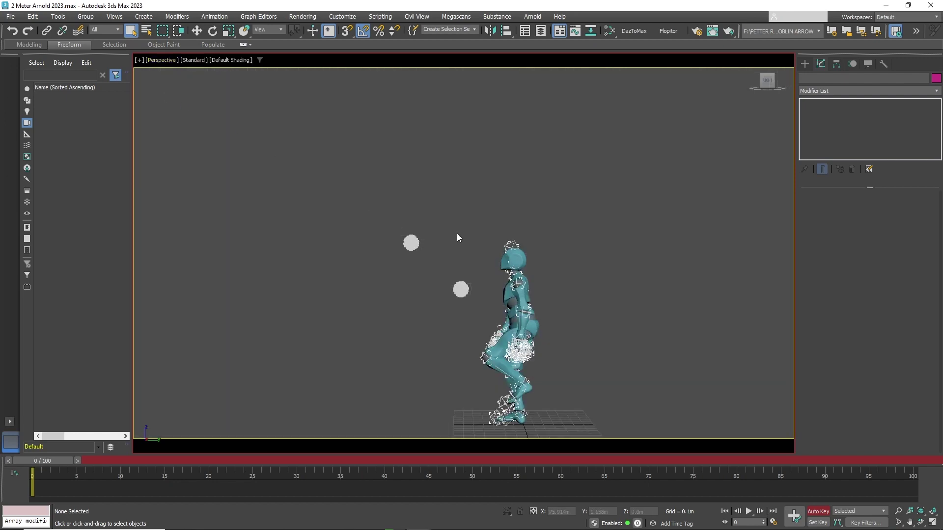
middle_click_drag(564, 235, 620, 212, "alt")
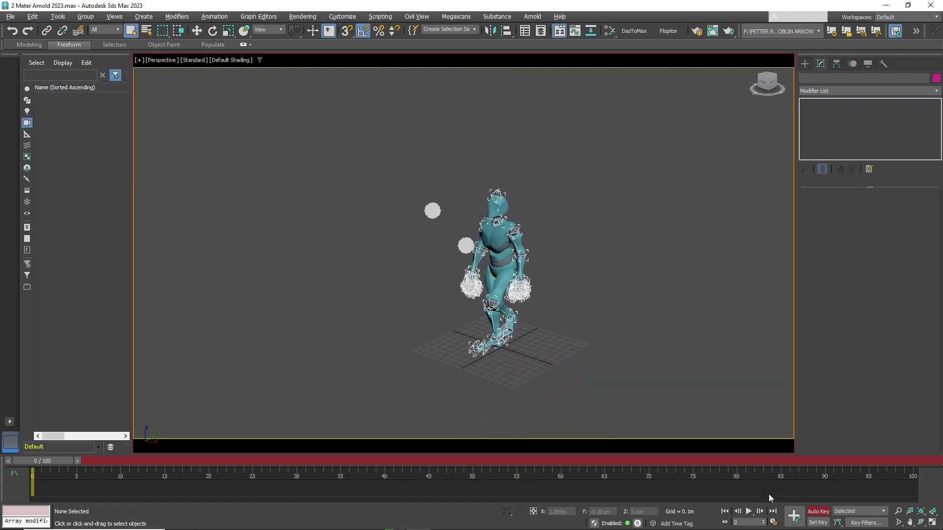
left_click(748, 511)
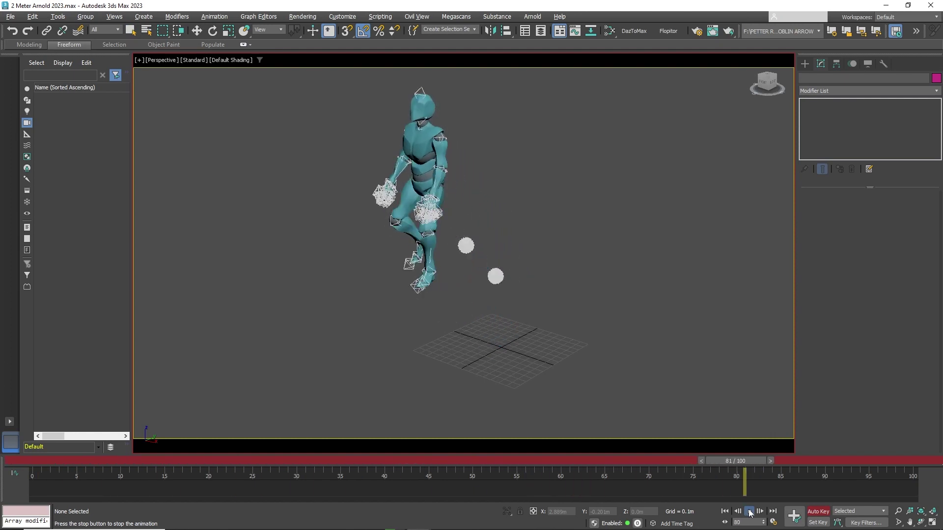
- Create a new preview animation of the Perspective view, which opens playing in VLC
left_click(58, 17)
mouse_move(147, 316)
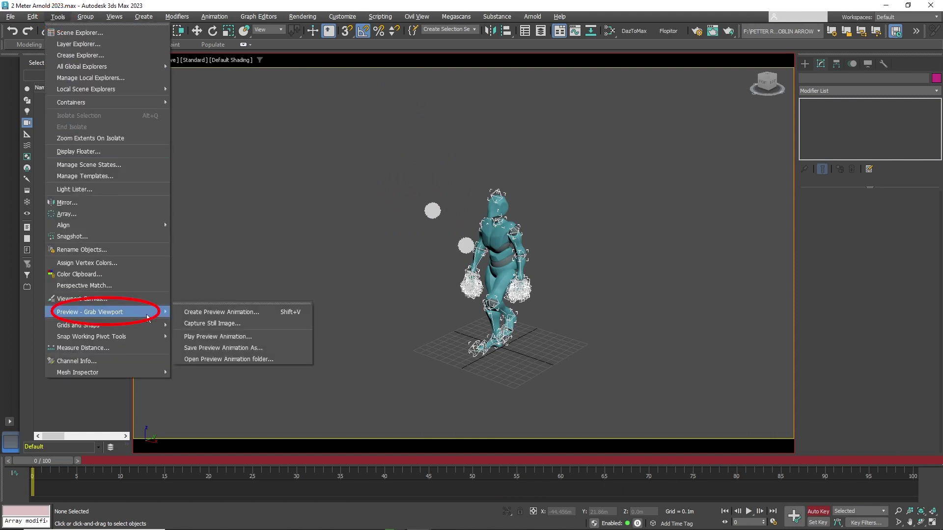
left_click(223, 312)
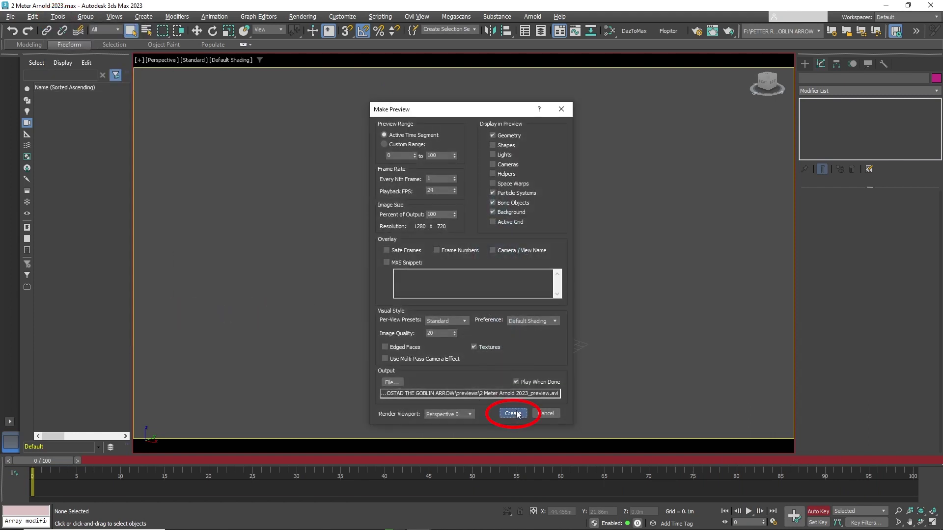
left_click(514, 414)
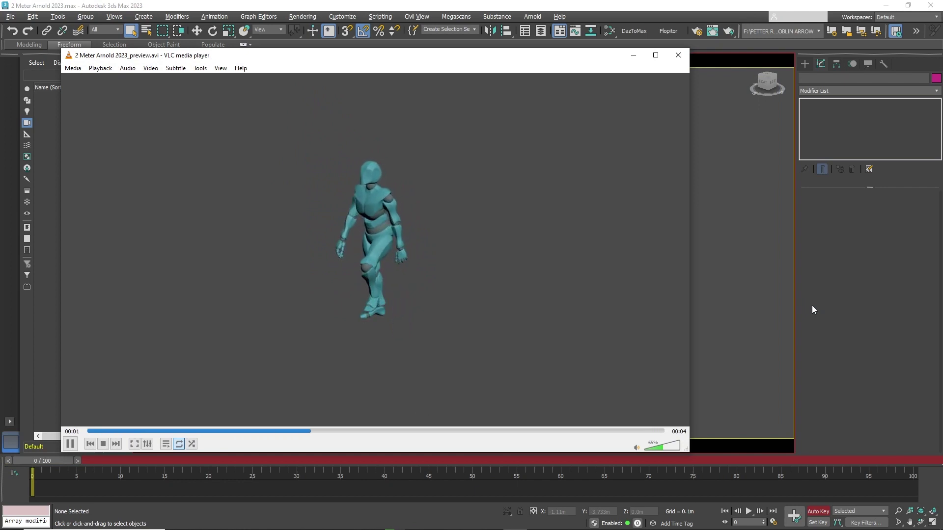